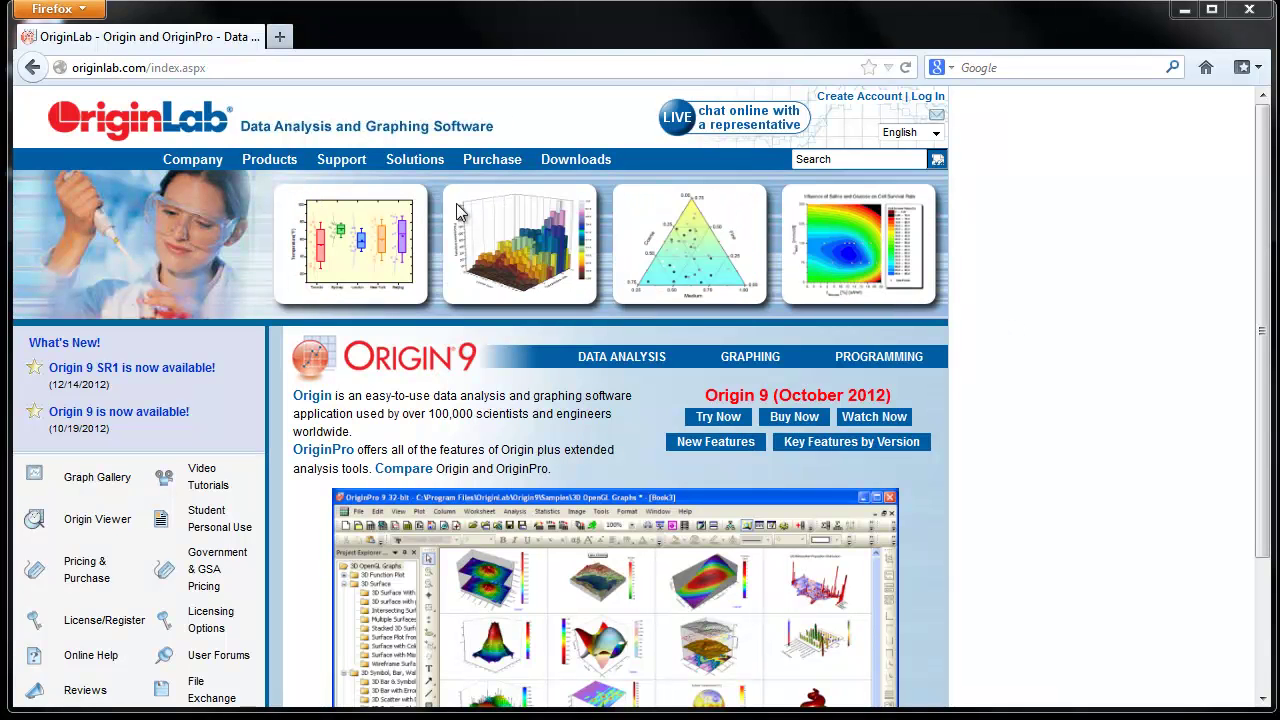
- From the Help Center, open Node Locked License Activation at the 'Origin computer does not have internet access' section
{"action": "mouse_move", "coordinate": [360, 176]}
{"action": "left_click", "coordinate": [345, 273]}
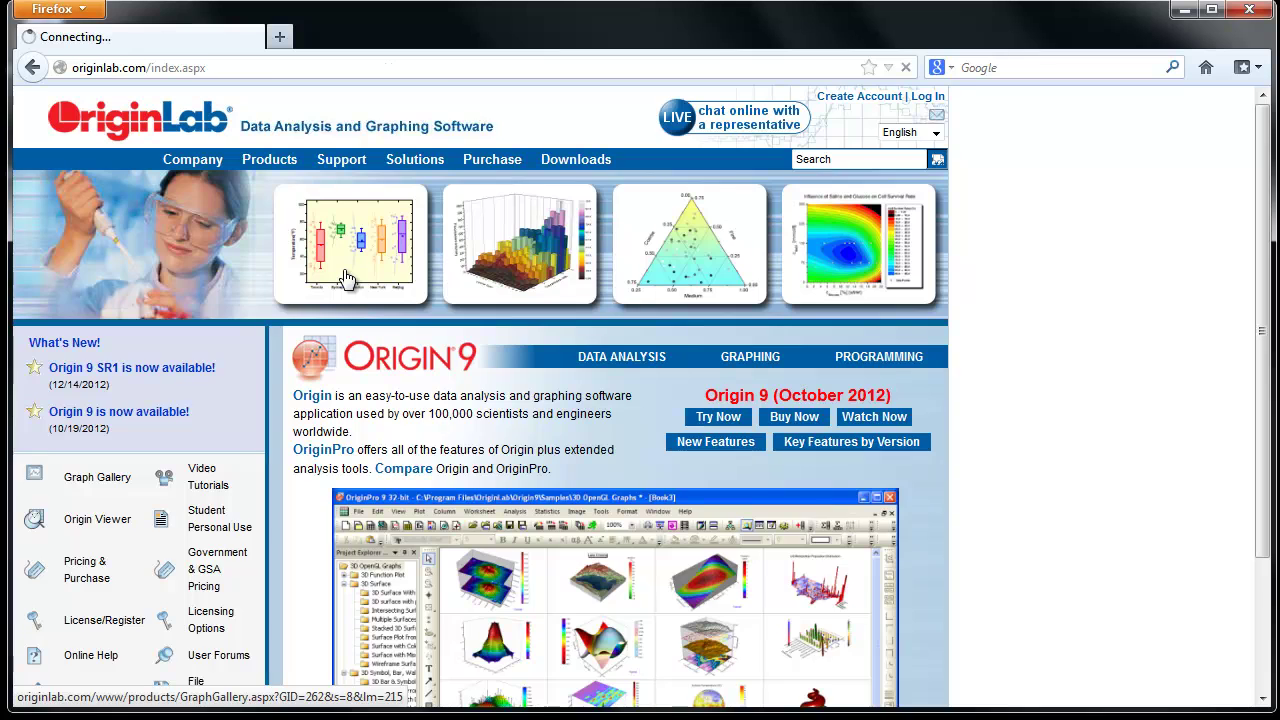
{"action": "left_click", "coordinate": [547, 312]}
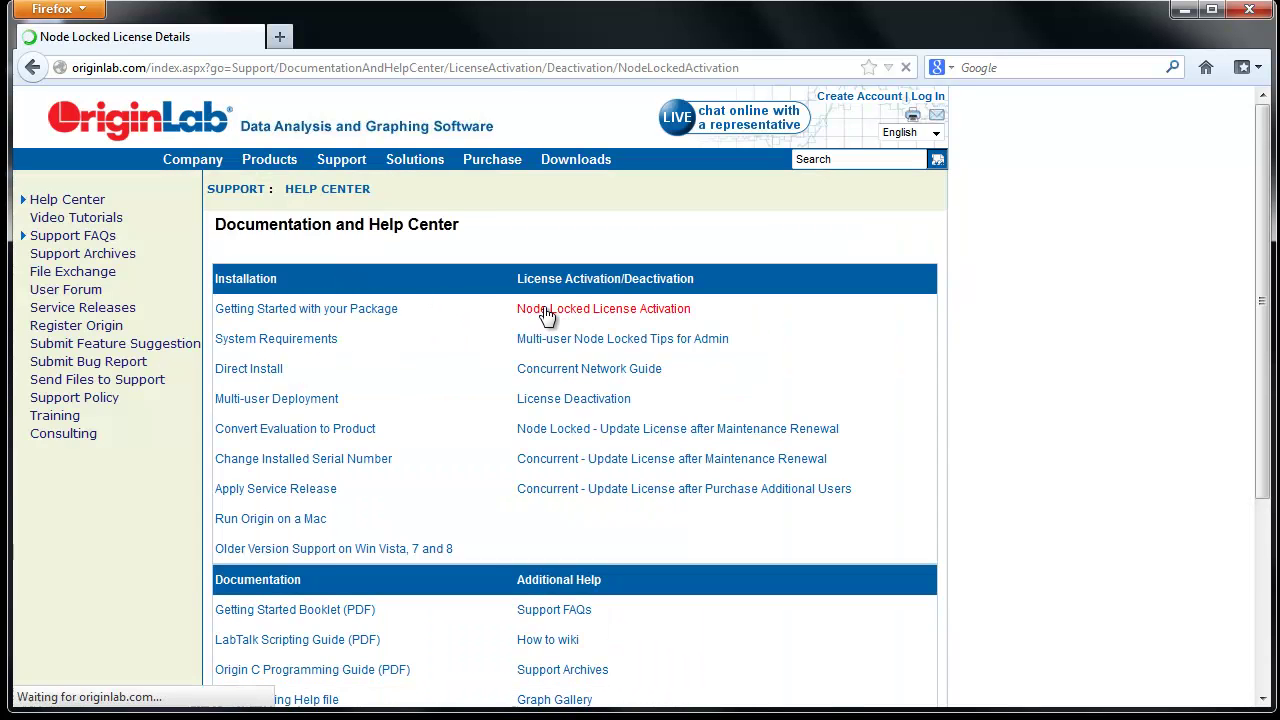
{"action": "left_click", "coordinate": [441, 490]}
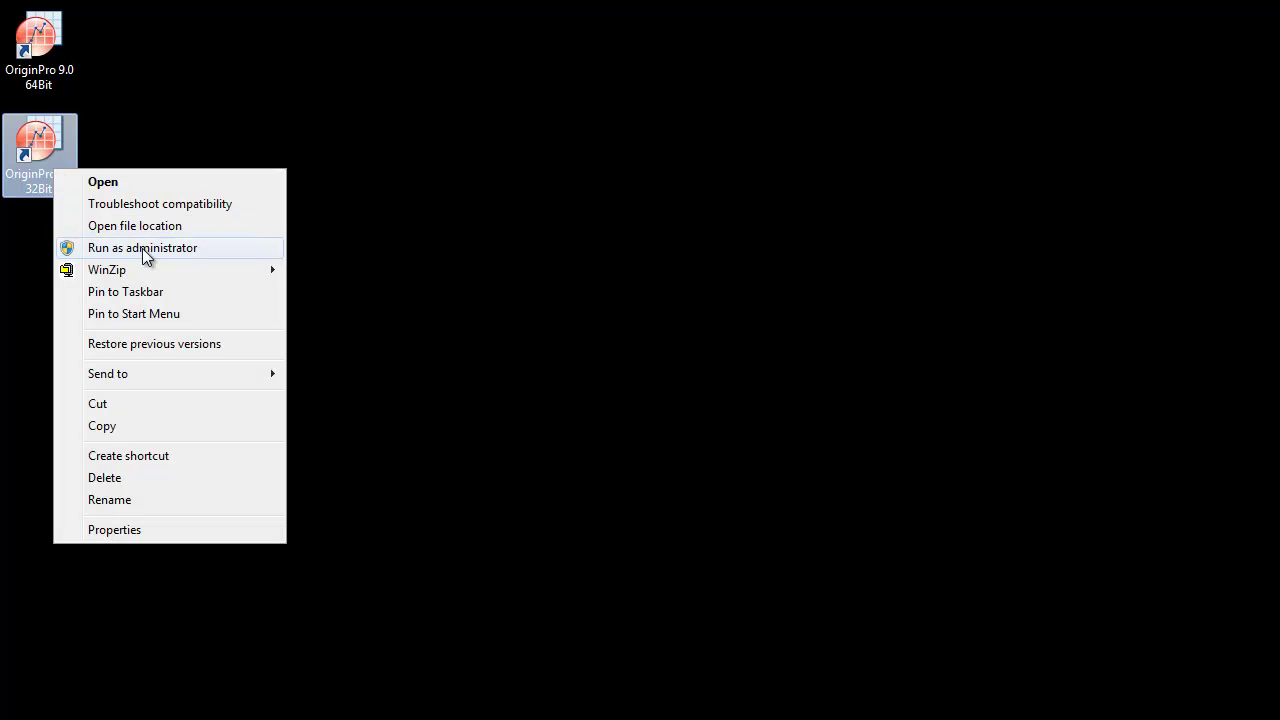
- Run OriginPro 9.0 32Bit as administrator and accept the default User Files Folder
{"action": "left_click", "coordinate": [145, 256]}
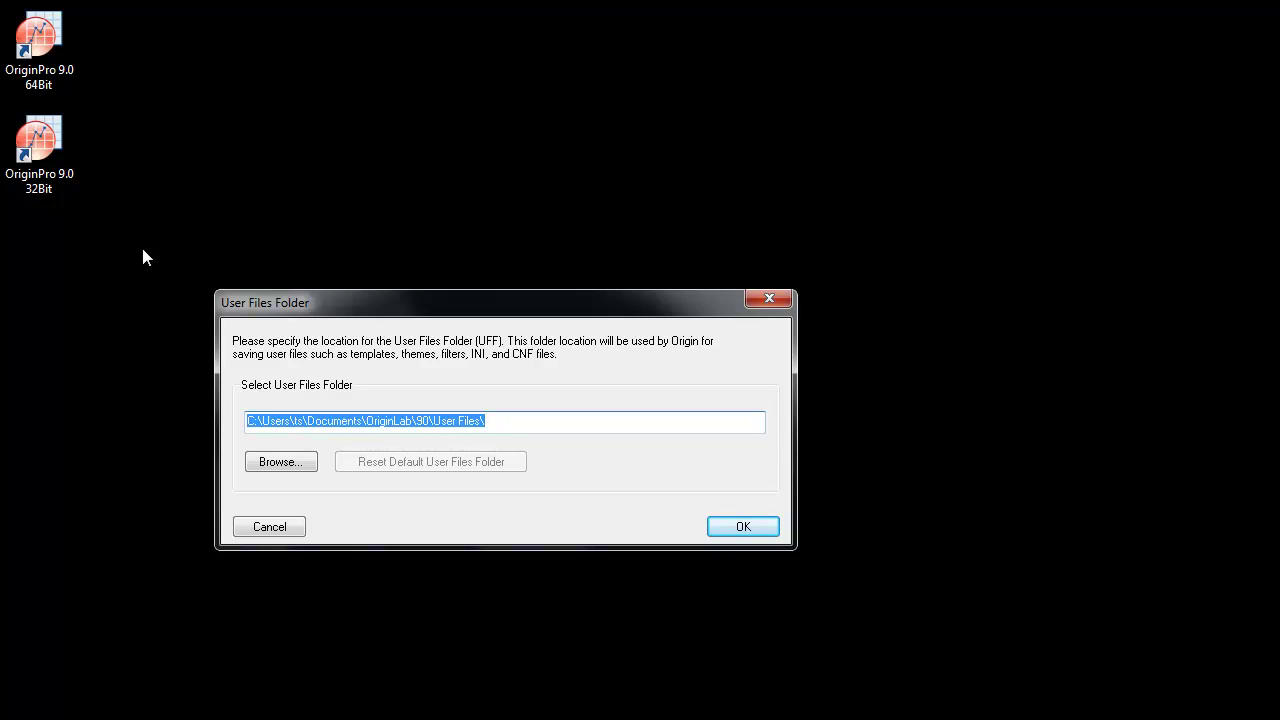
{"action": "left_click", "coordinate": [735, 527]}
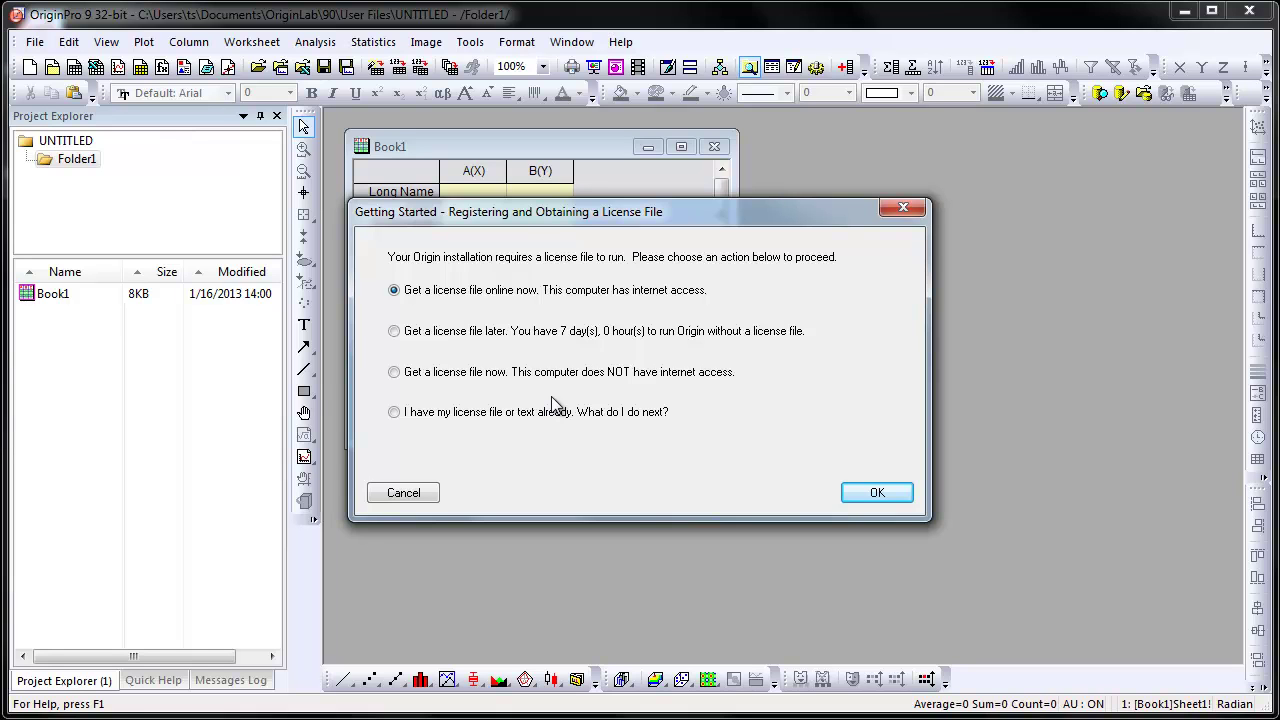
- Select 'Get a license file now. This computer does NOT have internet access.'
{"action": "left_click", "coordinate": [402, 377]}
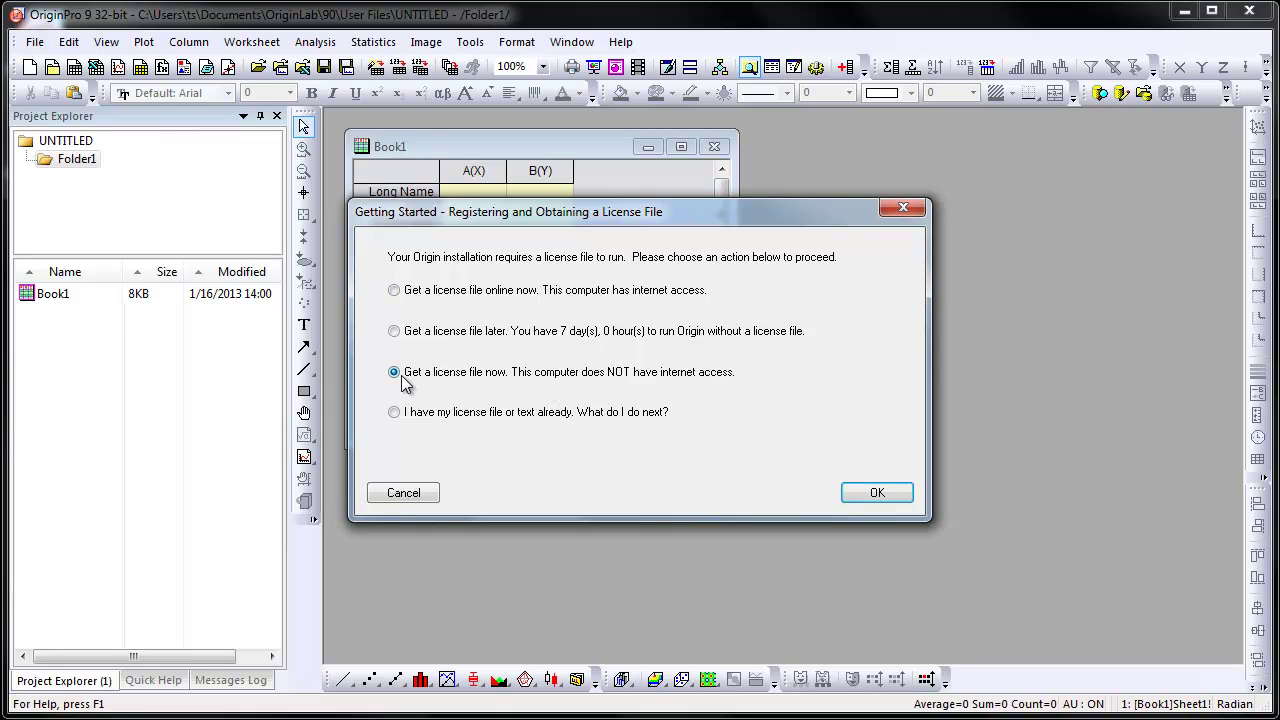
- Confirm the offline option and dump the Computer ID and Authorization Code details to Notepad
{"action": "left_click", "coordinate": [874, 492]}
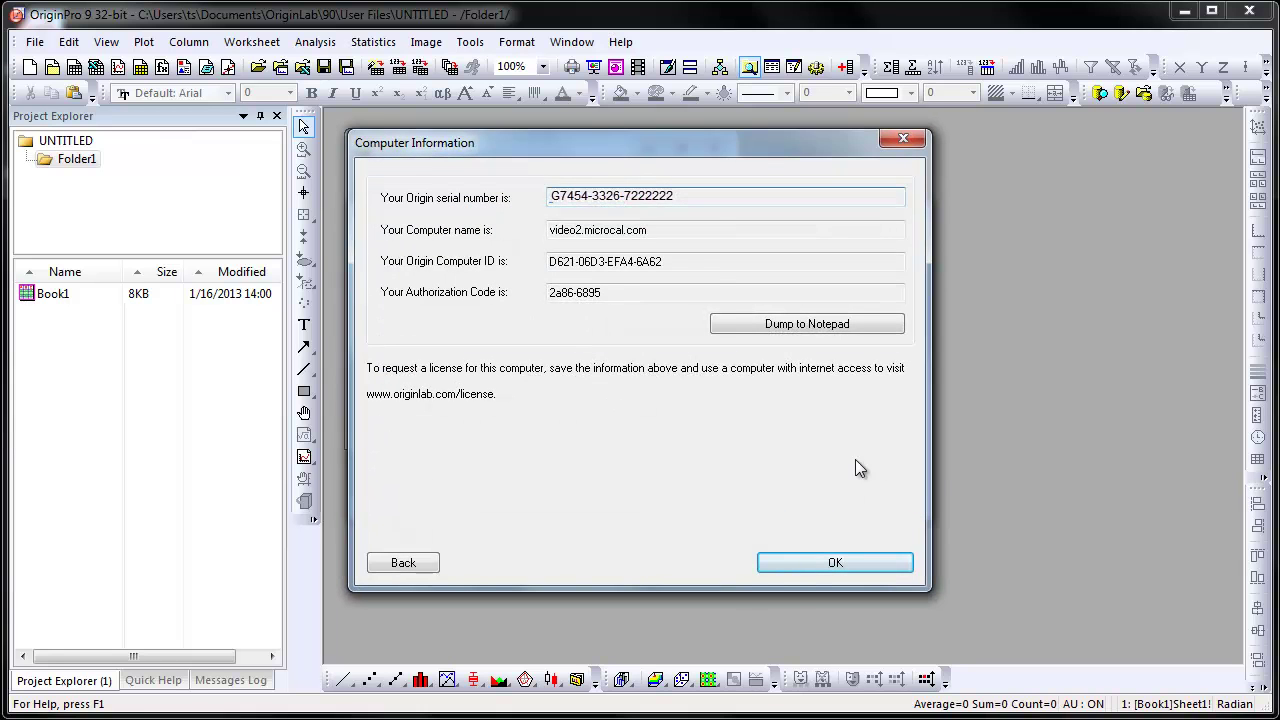
{"action": "left_click_drag", "start_coordinate": [697, 262], "coordinate": [503, 256]}
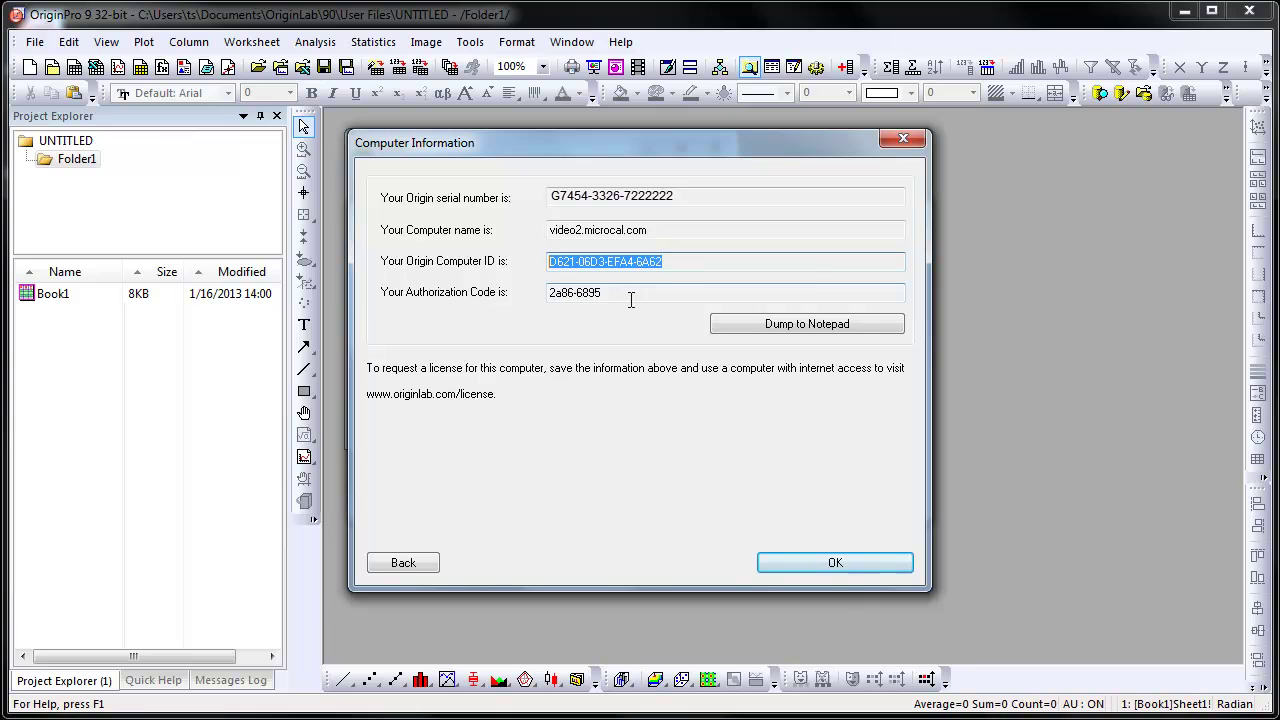
{"action": "left_click_drag", "start_coordinate": [630, 296], "coordinate": [519, 301]}
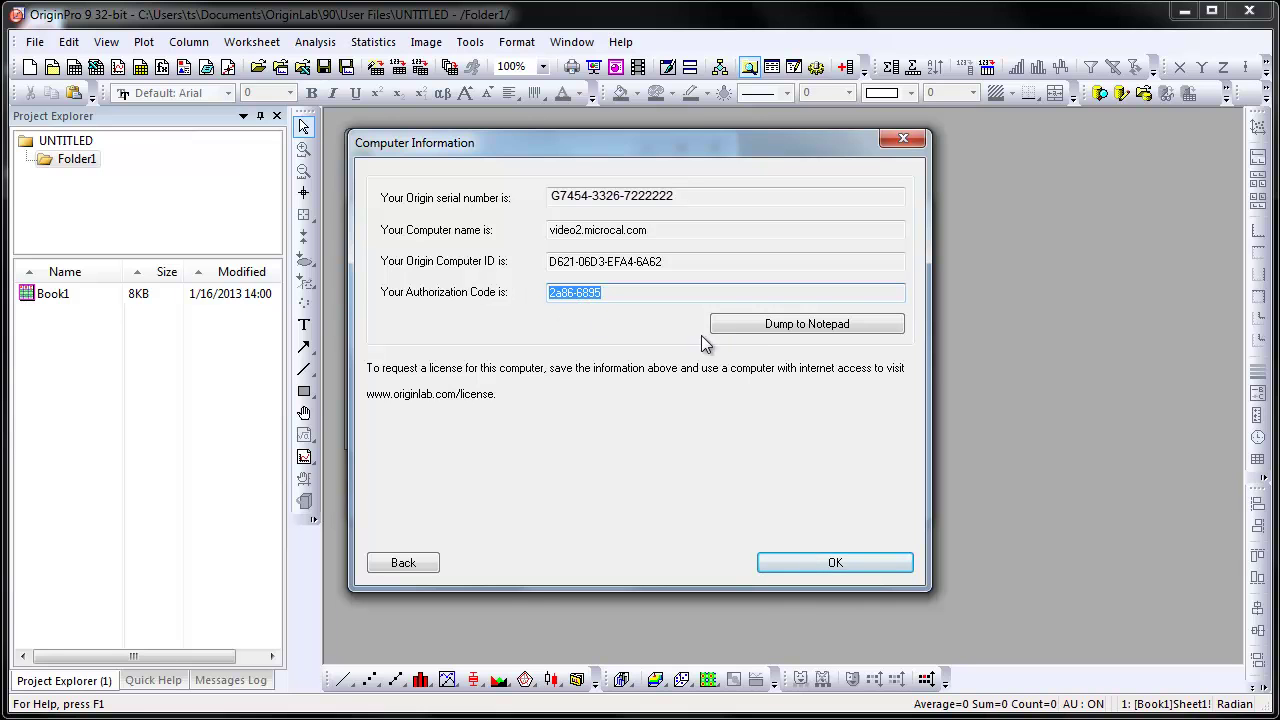
{"action": "left_click", "coordinate": [731, 325]}
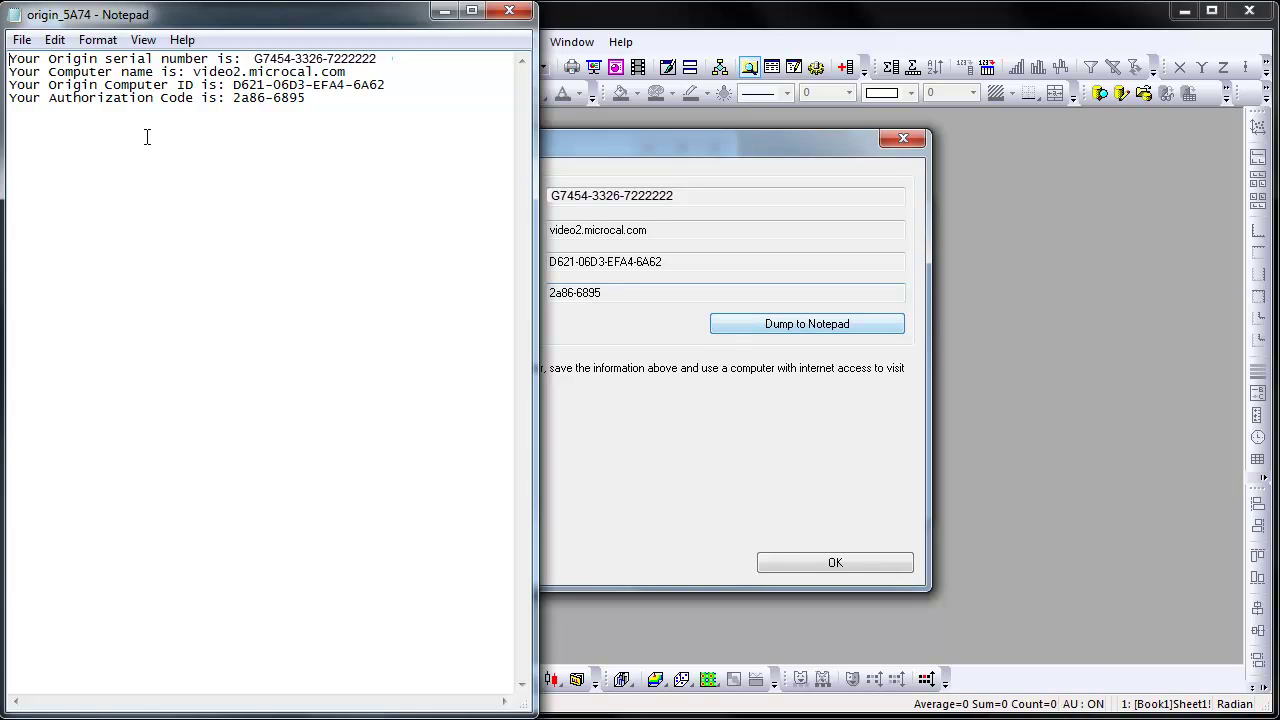
- Save the Notepad text as OriginActivation on Removable Disk (K:)
{"action": "left_click", "coordinate": [22, 40]}
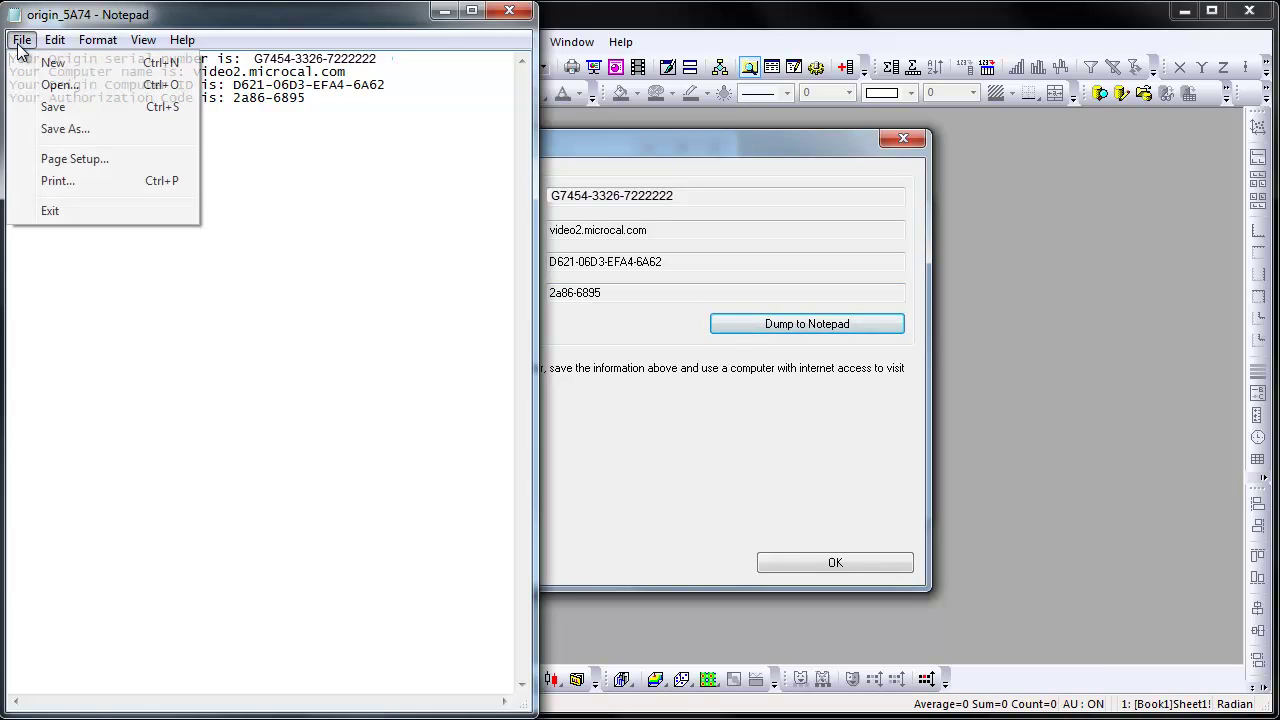
{"action": "left_click", "coordinate": [50, 131]}
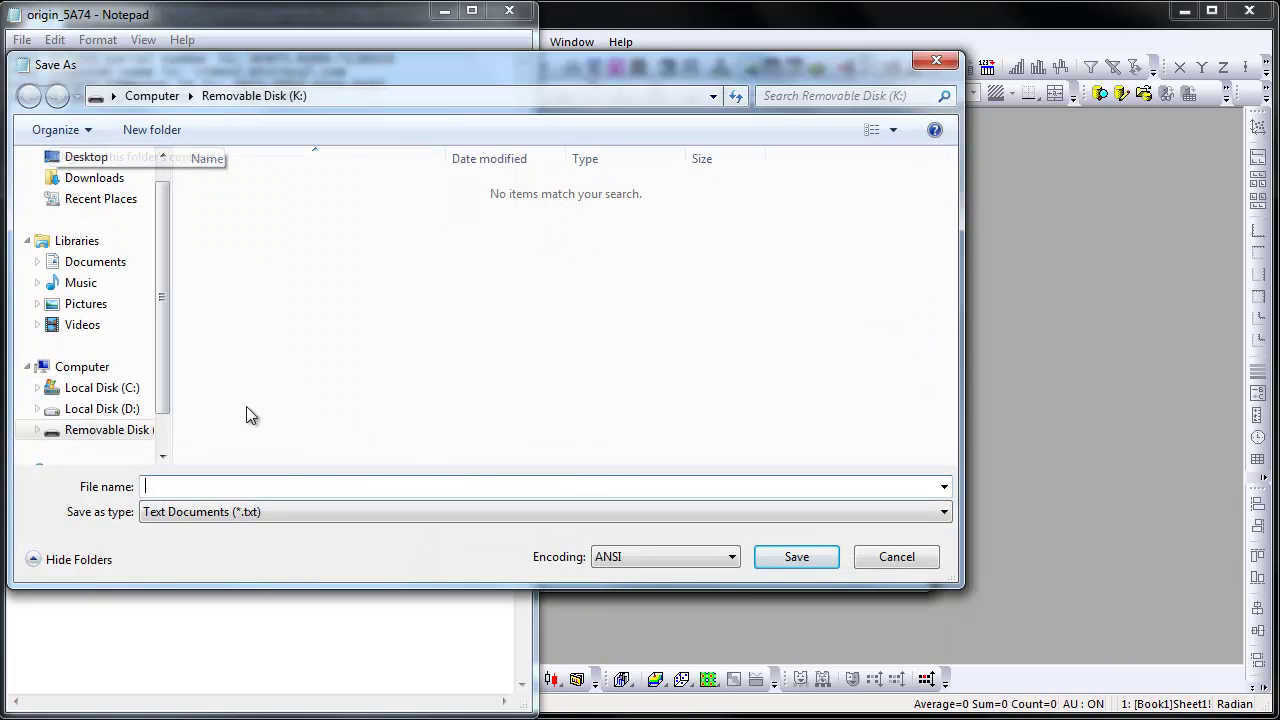
{"action": "left_click", "coordinate": [281, 485]}
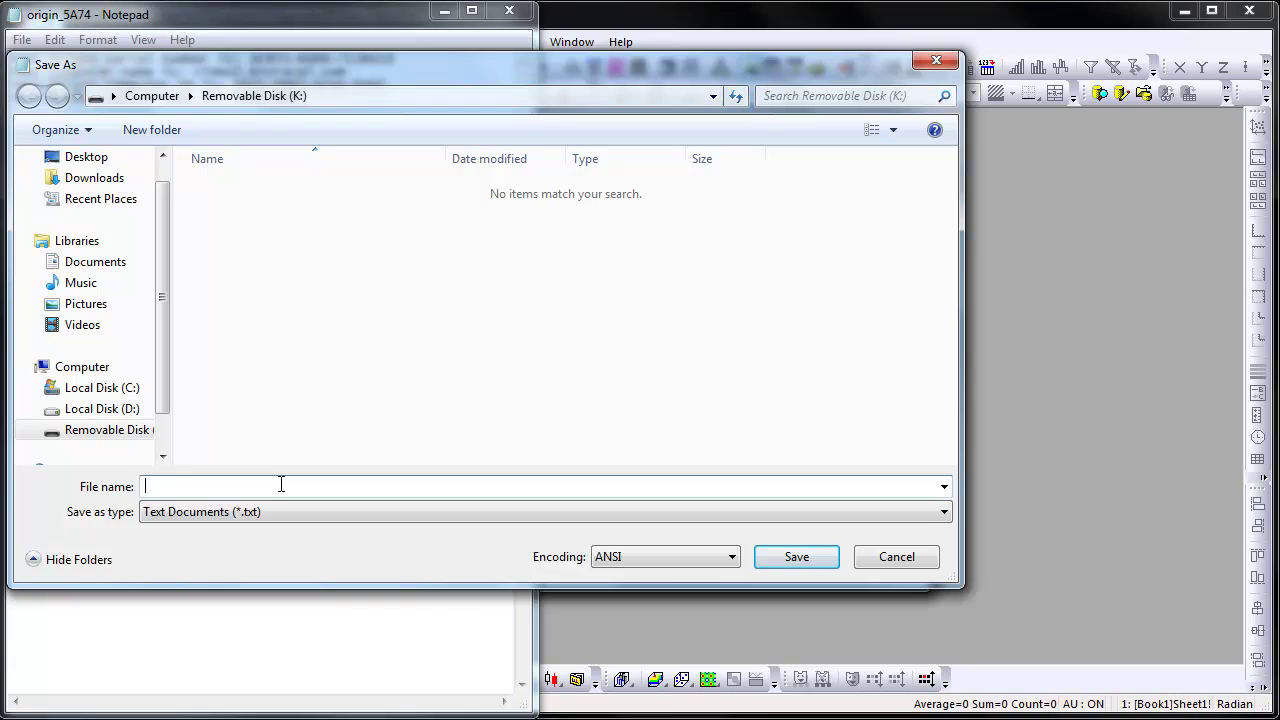
{"action": "type", "text": "OriginActivation"}
{"action": "key", "text": "Return"}
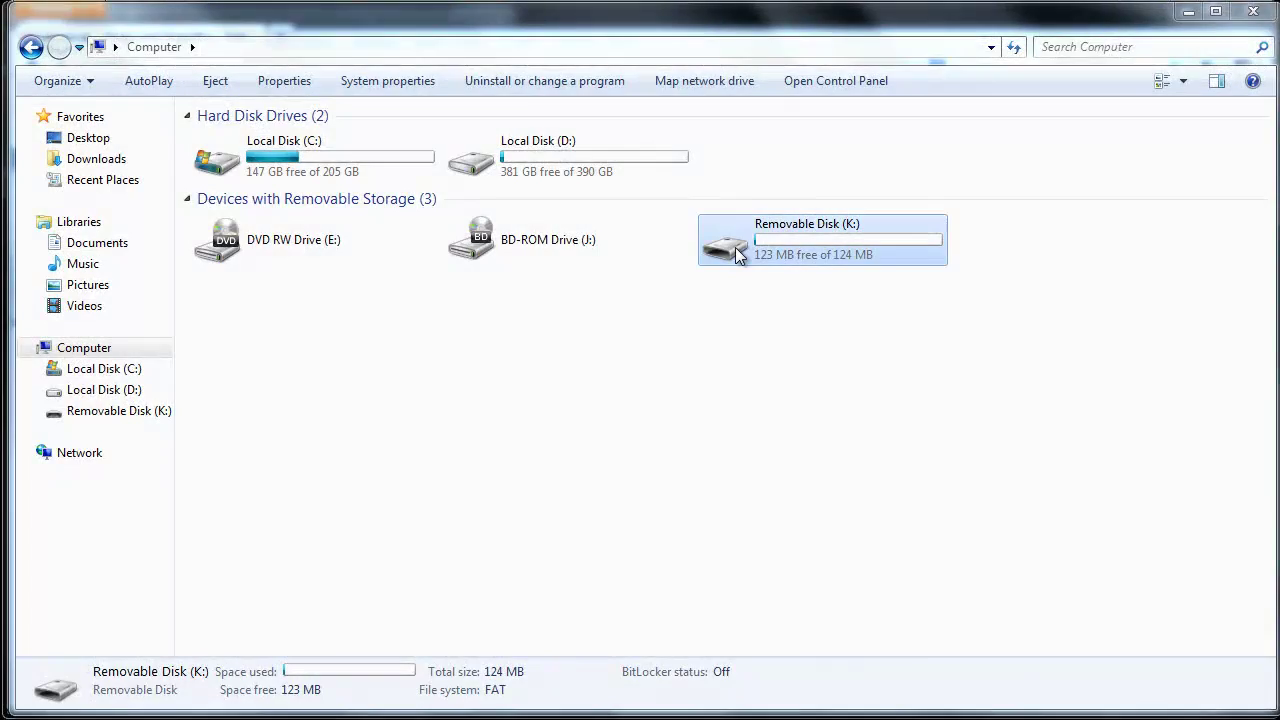
- Open OriginActivation from Removable Disk (K:), then return to Firefox on originlab.com
{"action": "double_click", "coordinate": [730, 247]}
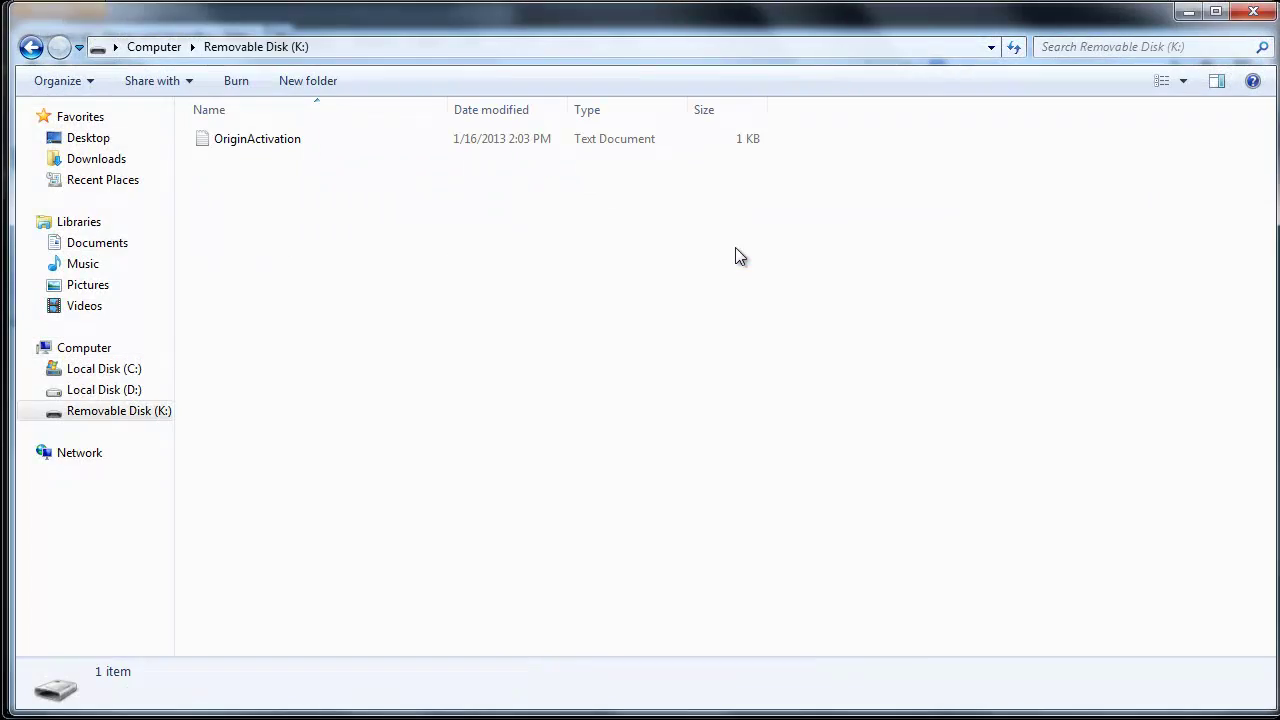
{"action": "double_click", "coordinate": [257, 139]}
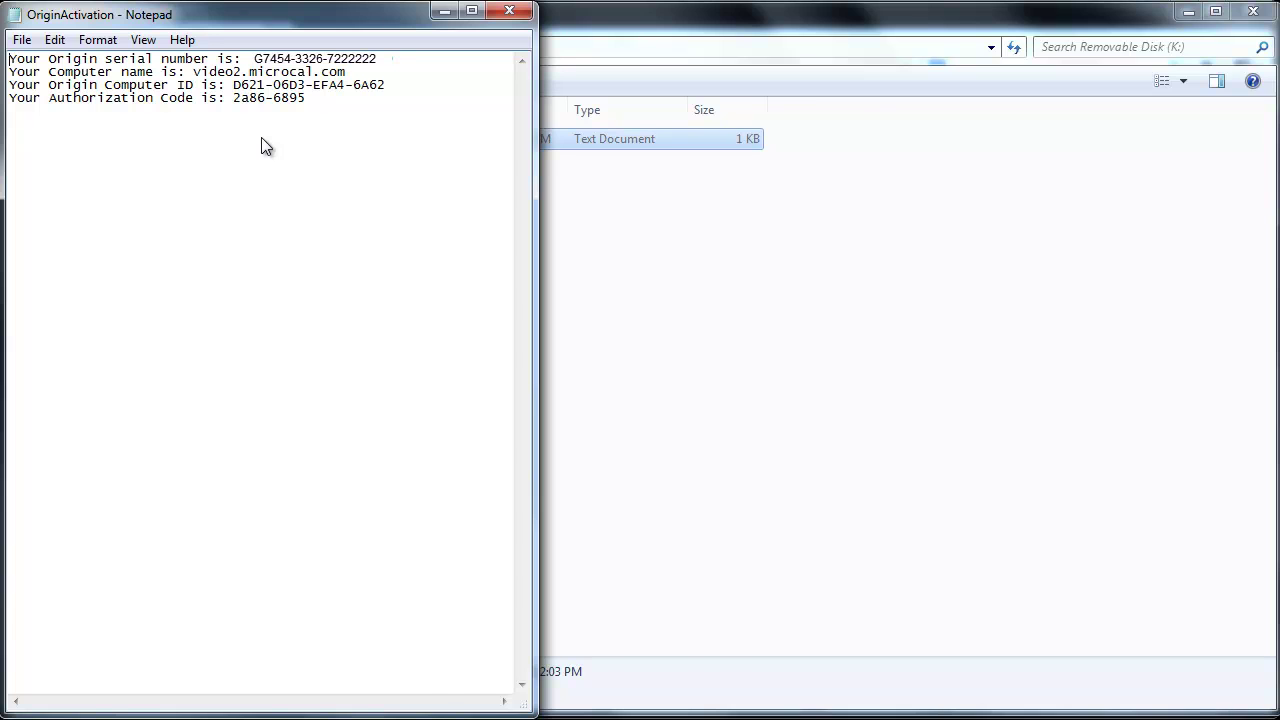
{"action": "key", "text": "alt+Tab"}
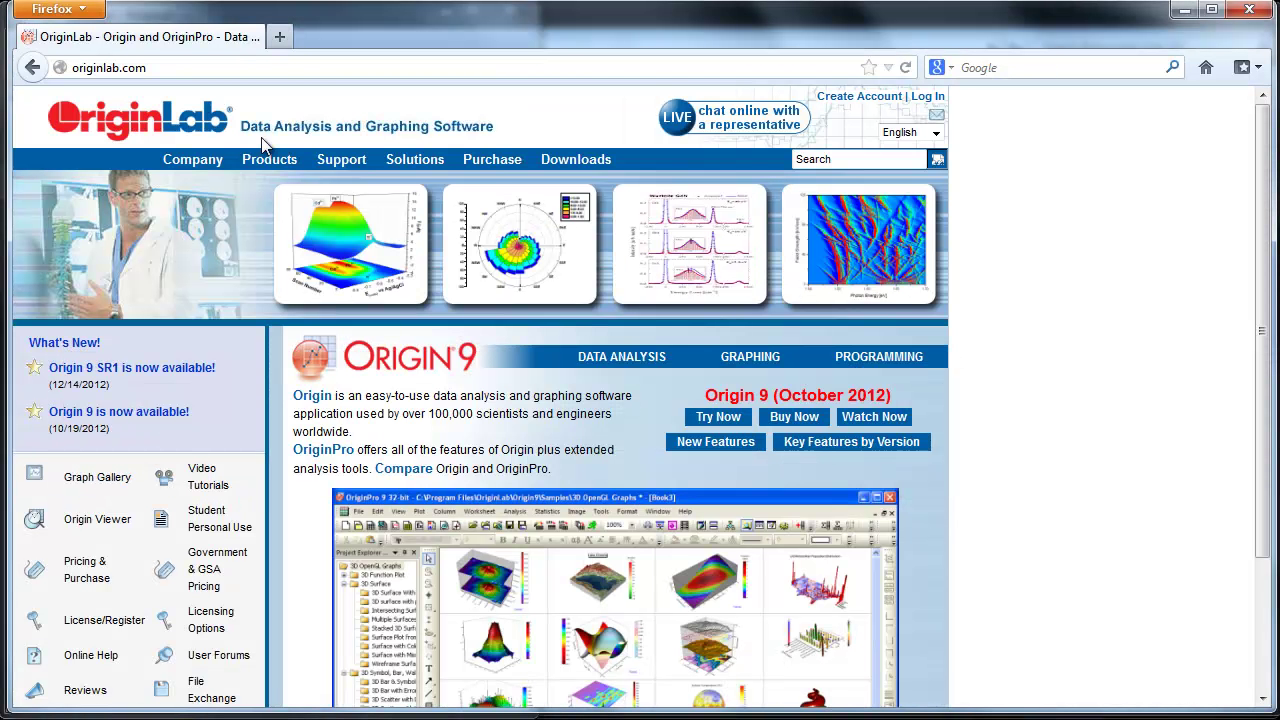
- Go to originlab.com/license and log in with the saved account credentials
{"action": "left_click", "coordinate": [246, 68]}
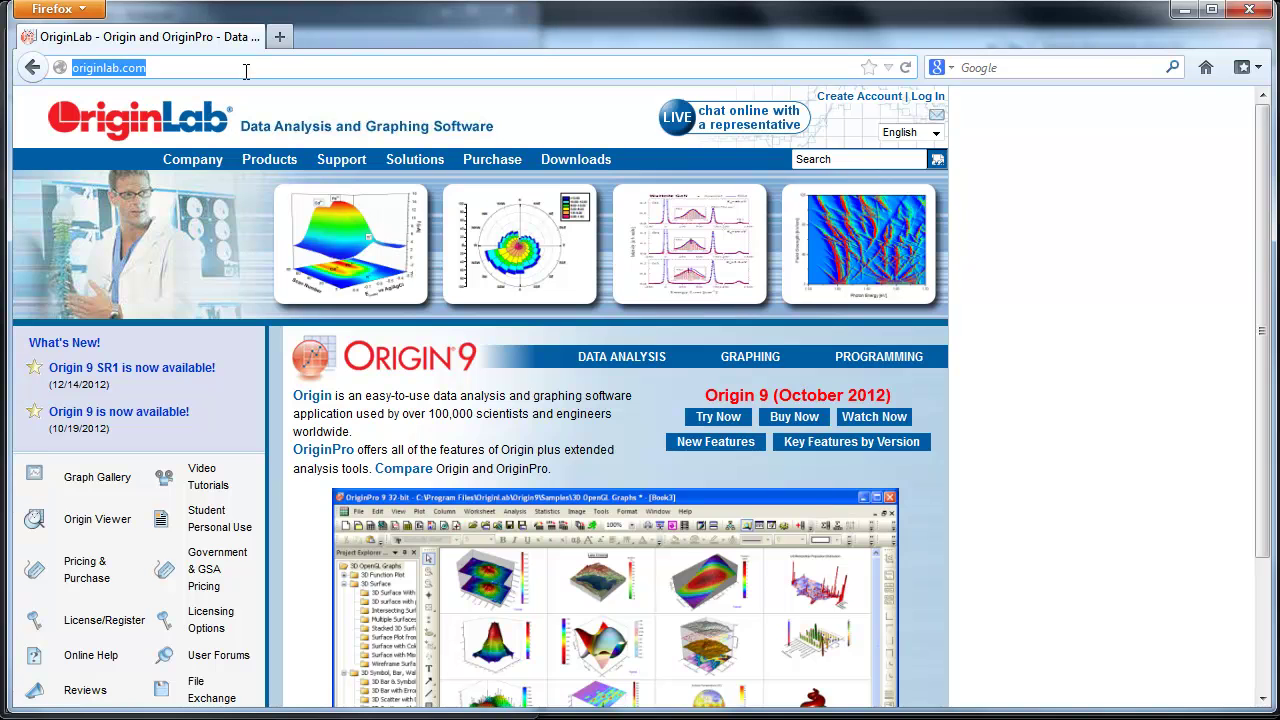
{"action": "left_click", "coordinate": [247, 68]}
{"action": "type", "text": "/"}
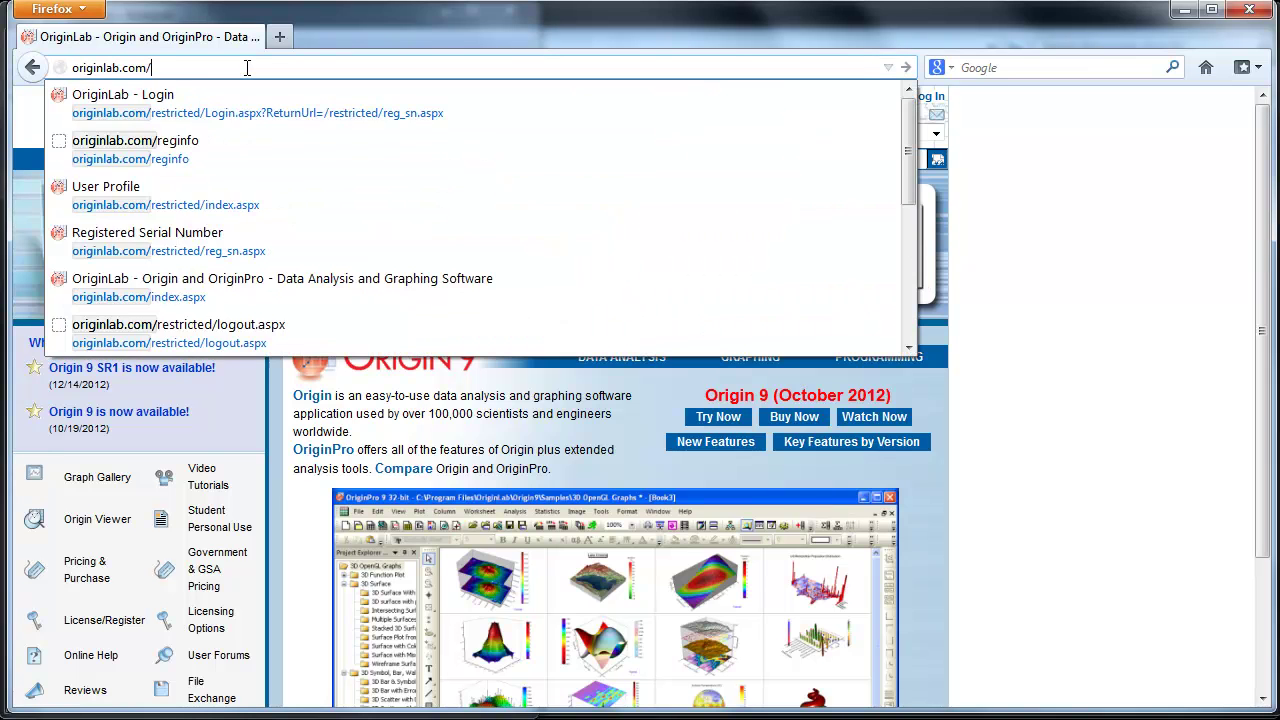
{"action": "type", "text": "license"}
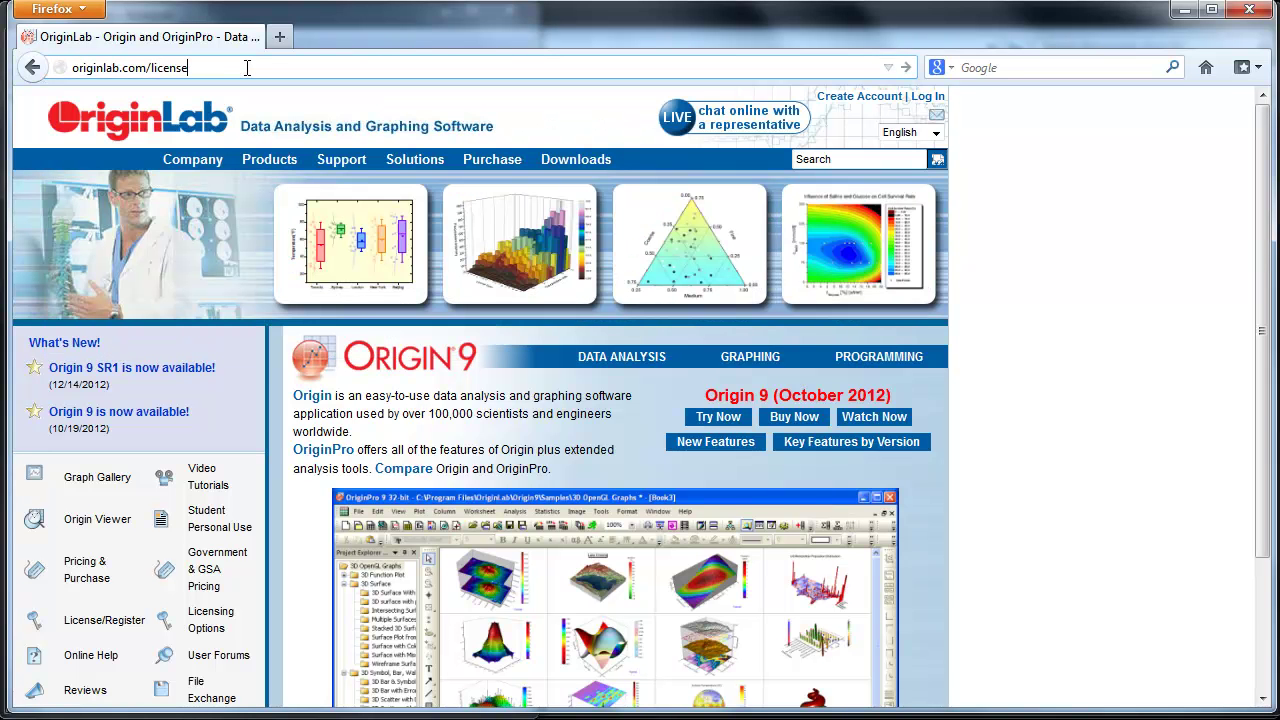
{"action": "key", "text": "Return"}
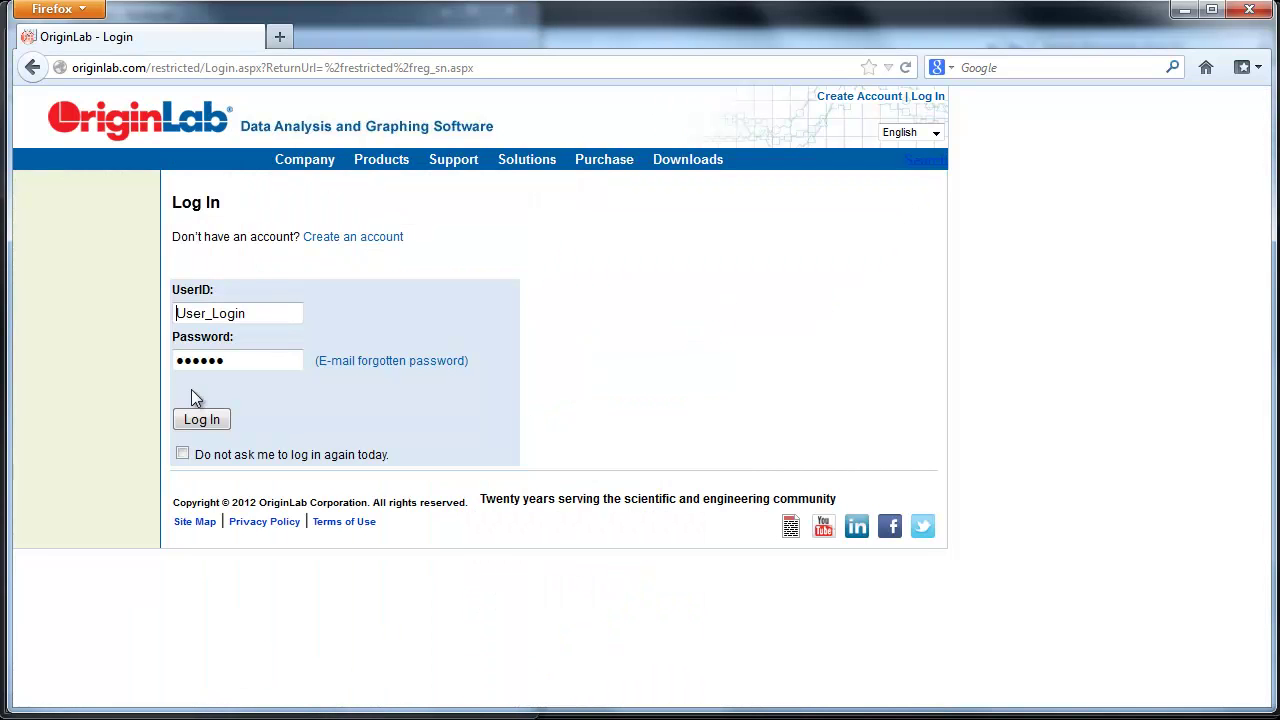
{"action": "left_click", "coordinate": [185, 422]}
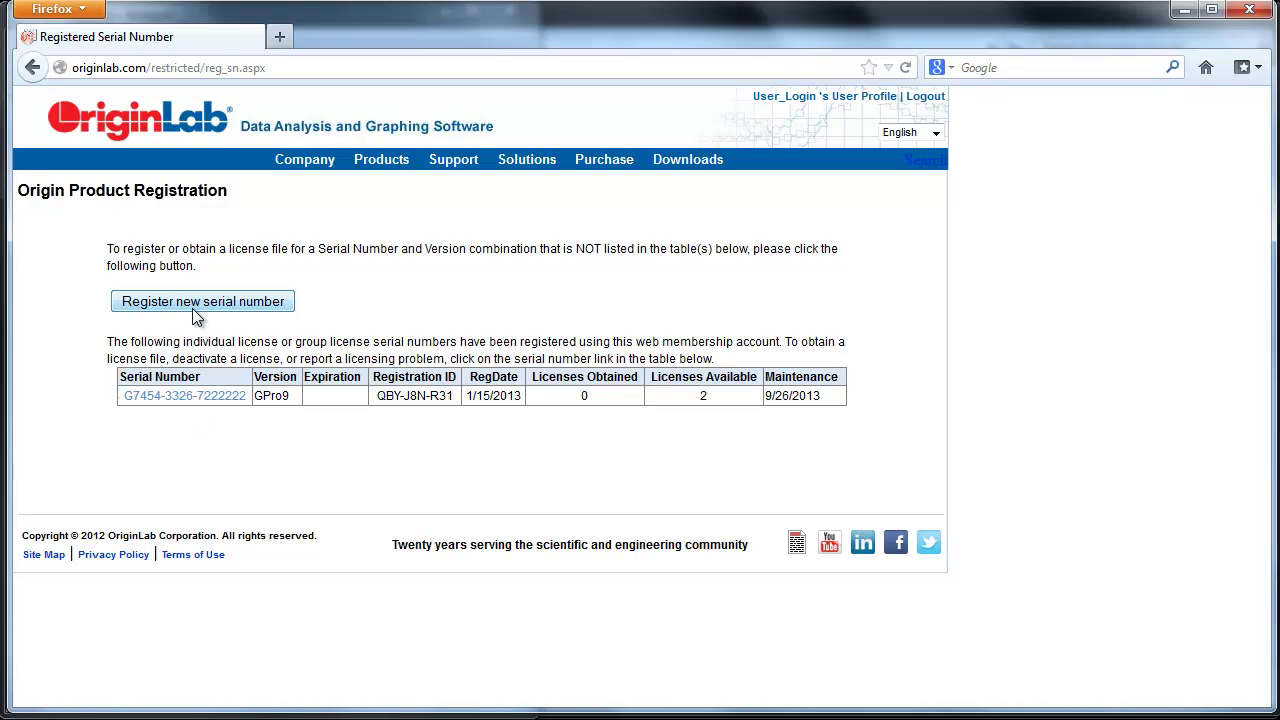
- Open the serial's license file generation form and paste in the computer name from the notes
{"action": "left_click", "coordinate": [197, 404]}
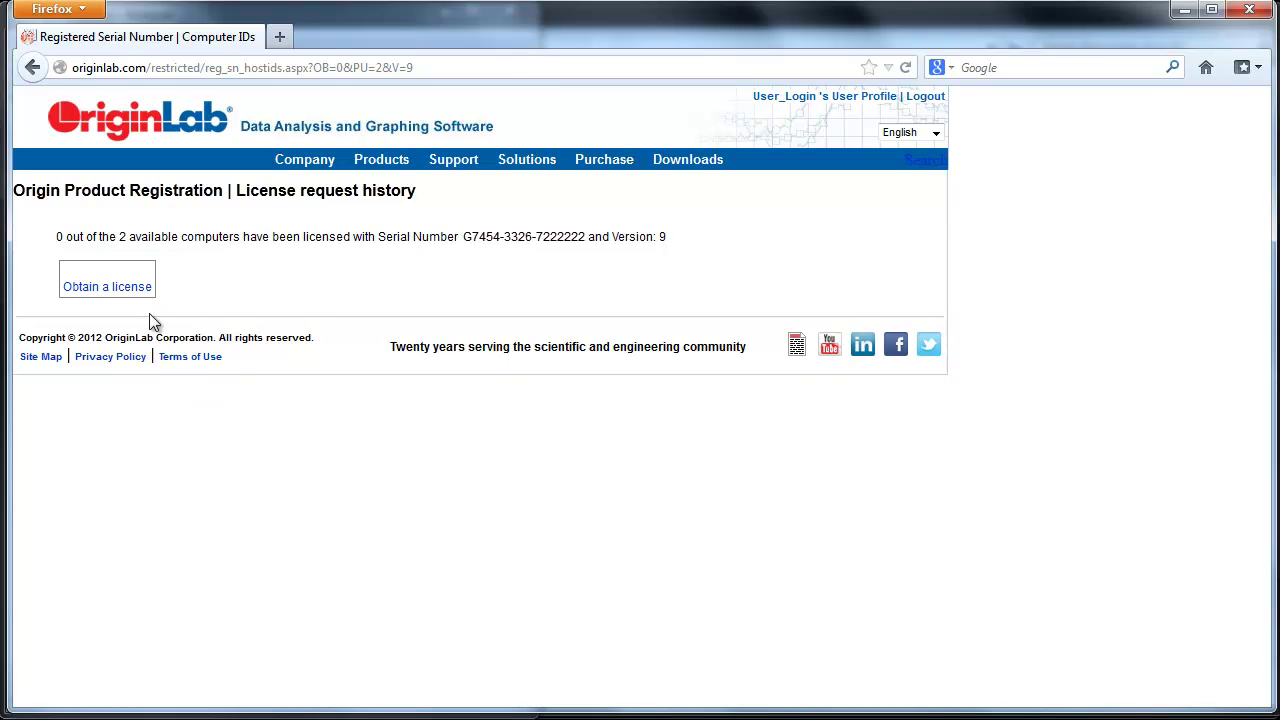
{"action": "left_click", "coordinate": [145, 288]}
{"action": "key", "text": "alt+Tab"}
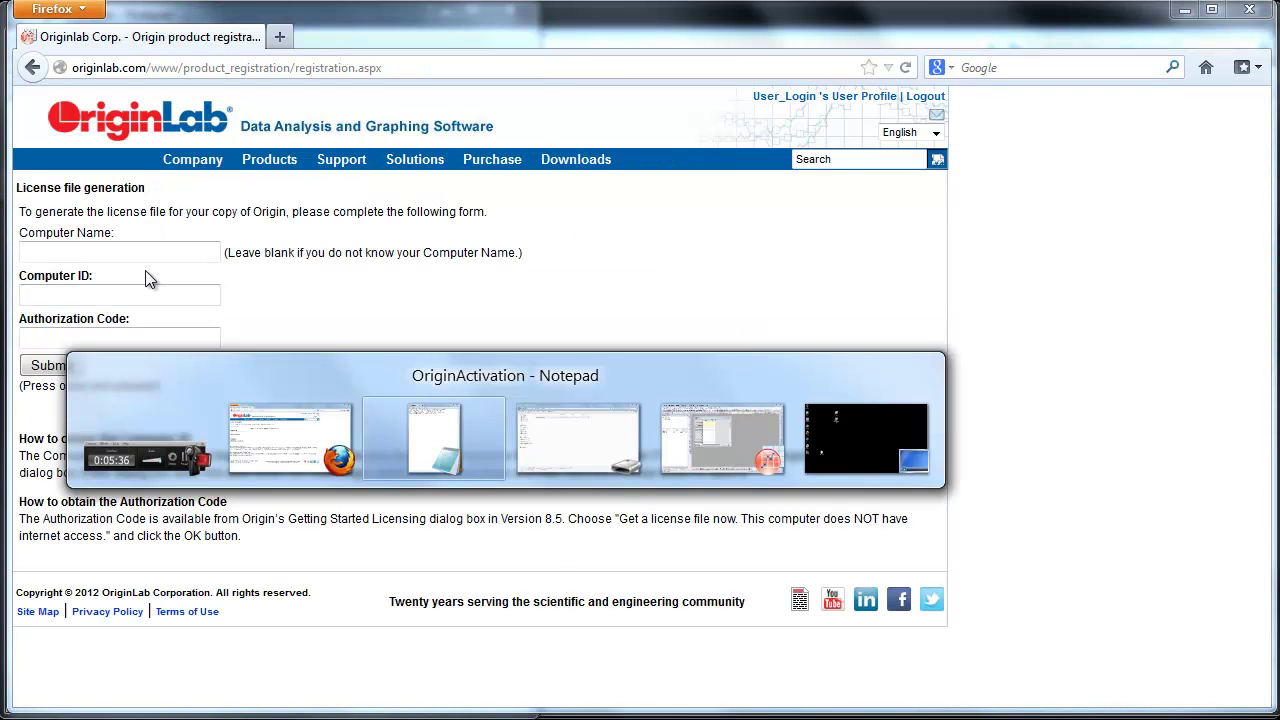
{"action": "left_click_drag", "start_coordinate": [193, 72], "coordinate": [347, 76]}
{"action": "key", "text": "ctrl+c"}
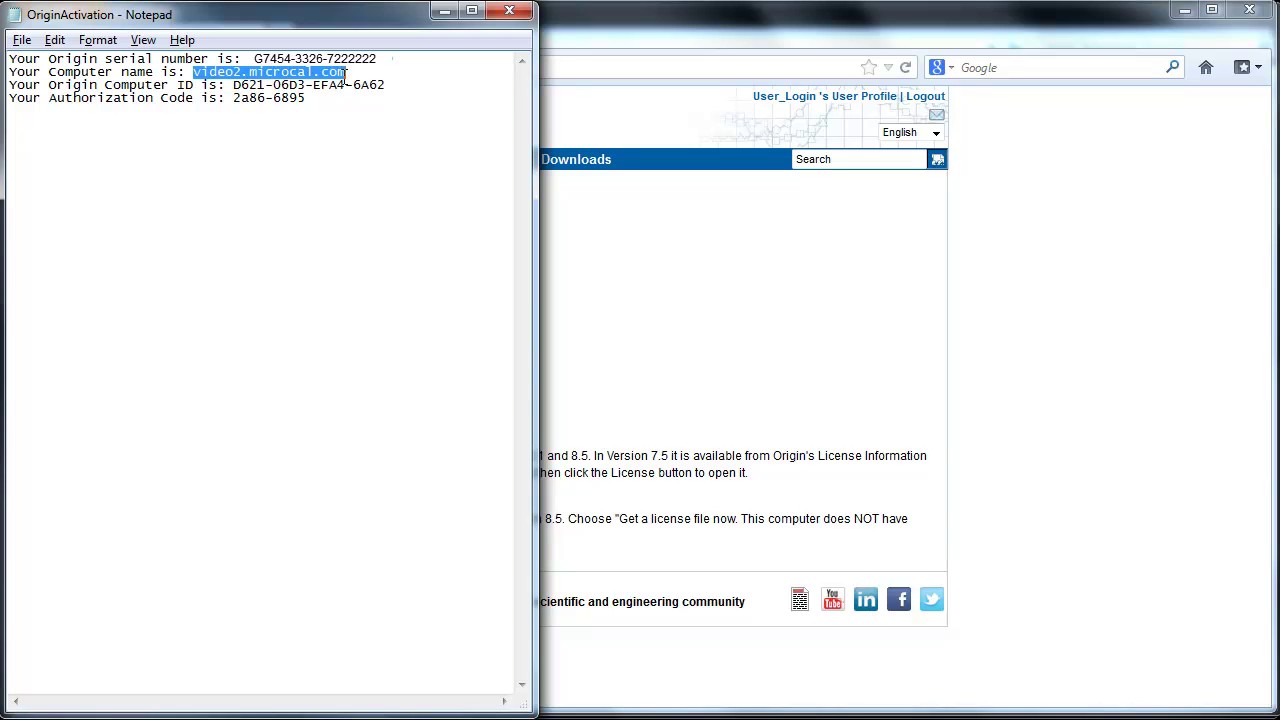
{"action": "key", "text": "alt+Tab"}
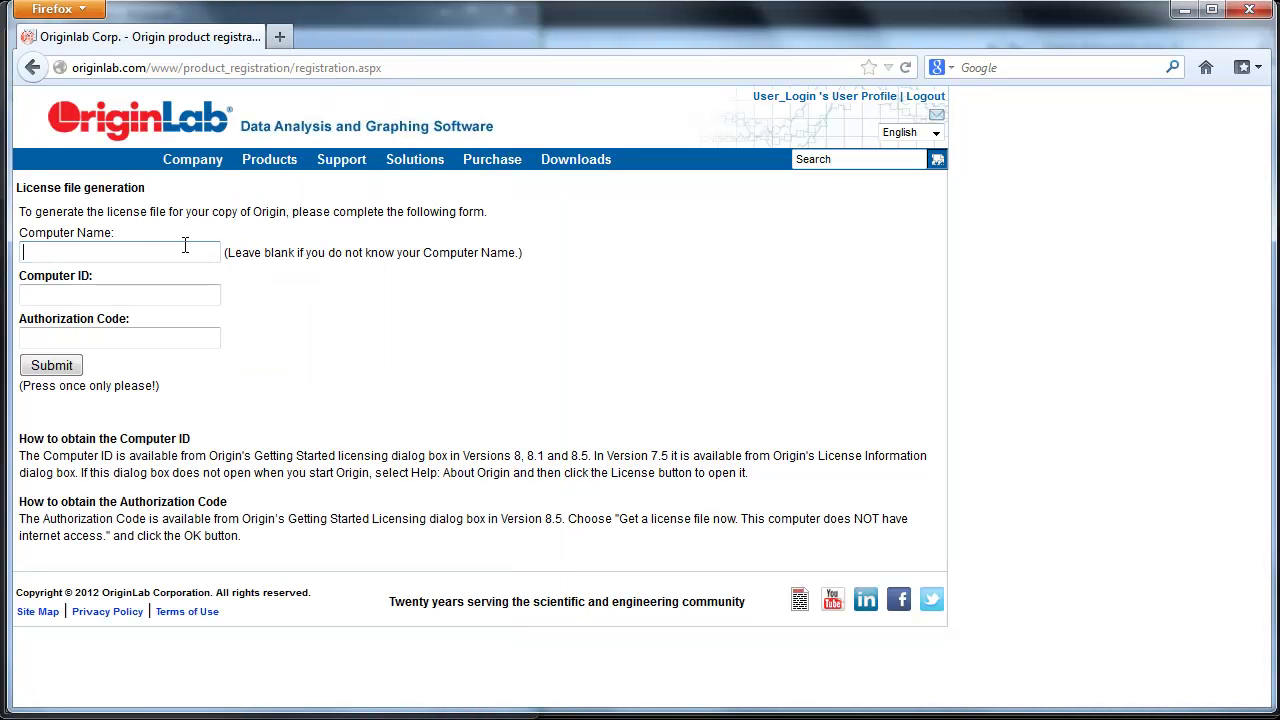
{"action": "key", "text": "ctrl+v"}
- Copy the Computer ID from the notes into the form's Computer ID field
{"action": "key", "text": "alt+Tab"}
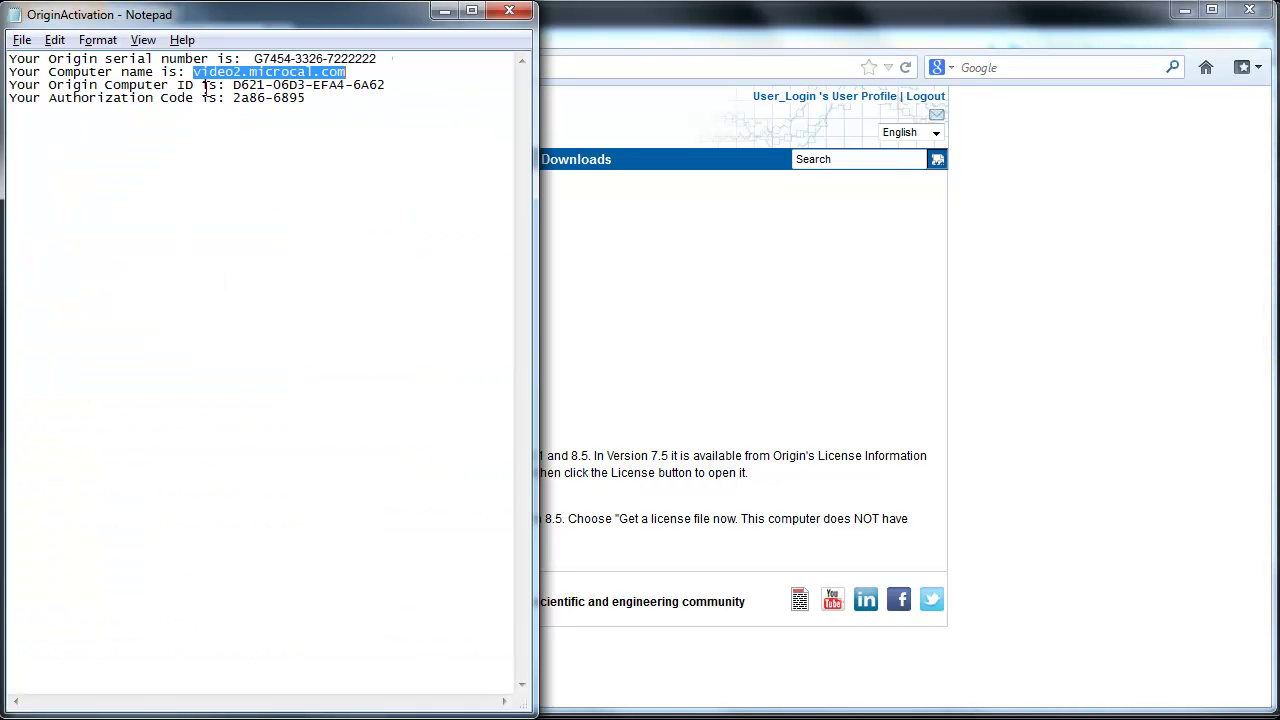
{"action": "left_click_drag", "start_coordinate": [233, 85], "coordinate": [384, 86]}
{"action": "key", "text": "ctrl+c"}
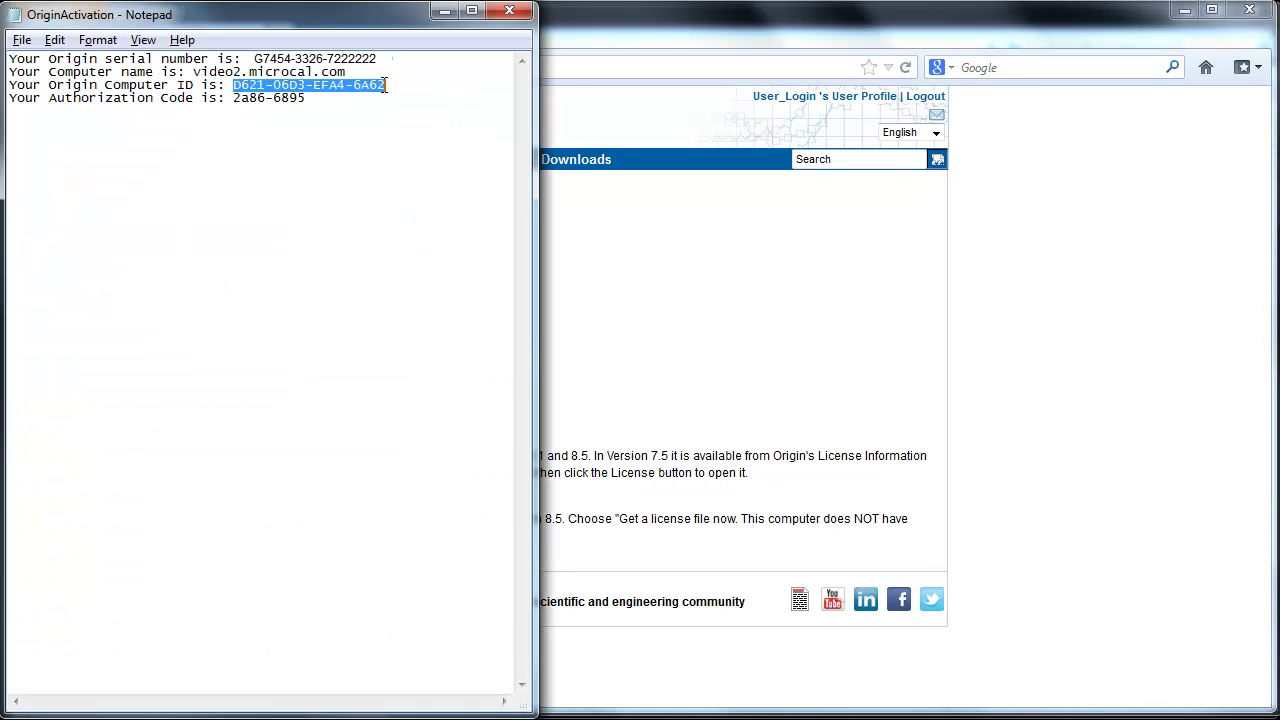
{"action": "key", "text": "alt+Tab"}
{"action": "left_click", "coordinate": [162, 294]}
{"action": "key", "text": "ctrl+v"}
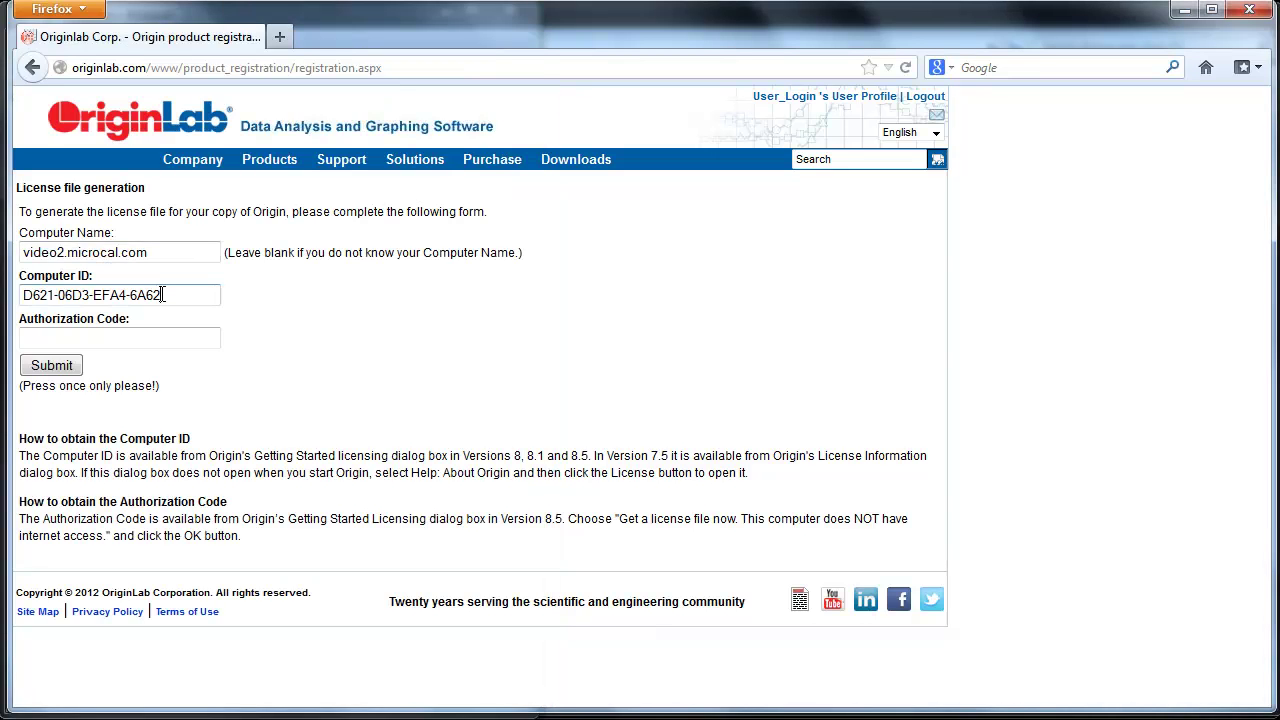
- Copy the Authorization Code into its field and submit the license request form
{"action": "key", "text": "alt+Tab"}
{"action": "left_click_drag", "start_coordinate": [232, 98], "coordinate": [305, 100]}
{"action": "key", "text": "ctrl+c"}
{"action": "key", "text": "alt+Tab"}
{"action": "left_click", "coordinate": [120, 338]}
{"action": "key", "text": "ctrl+v"}
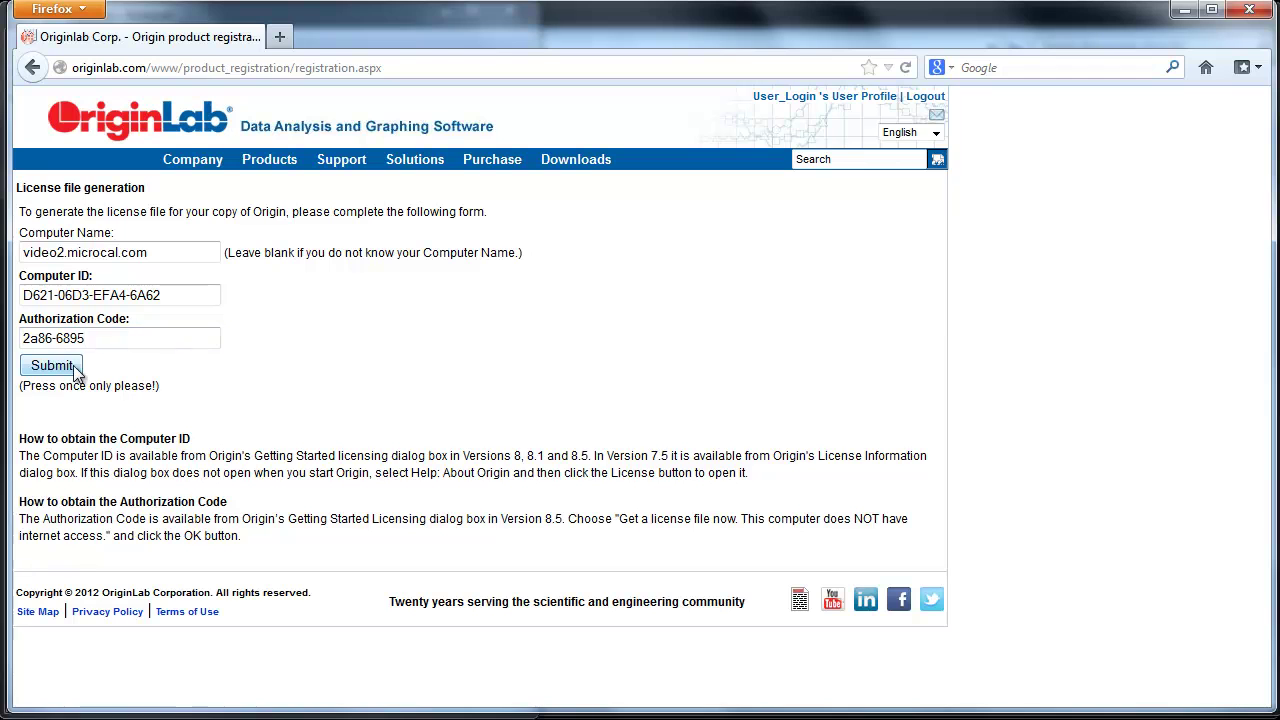
{"action": "left_click", "coordinate": [60, 366]}
- Generate the office-computer license and paste its full text over the OriginActivation notes
{"action": "left_click", "coordinate": [45, 296]}
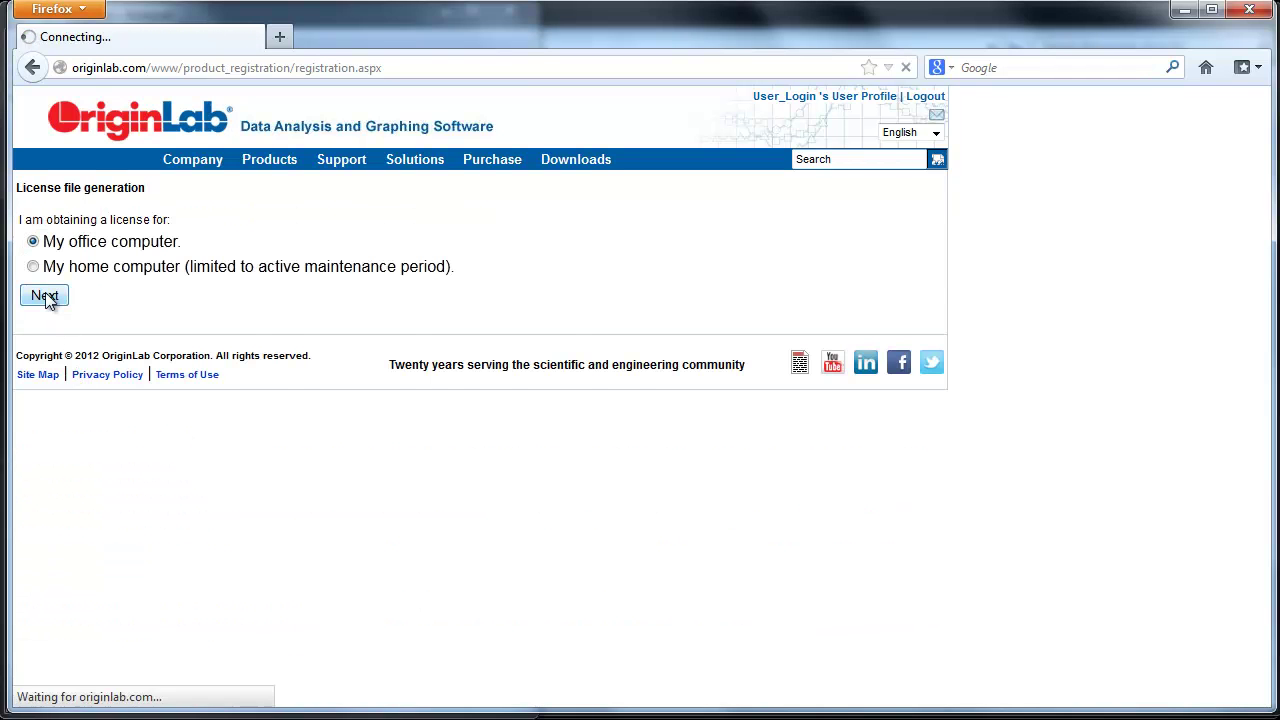
{"action": "left_click", "coordinate": [208, 303]}
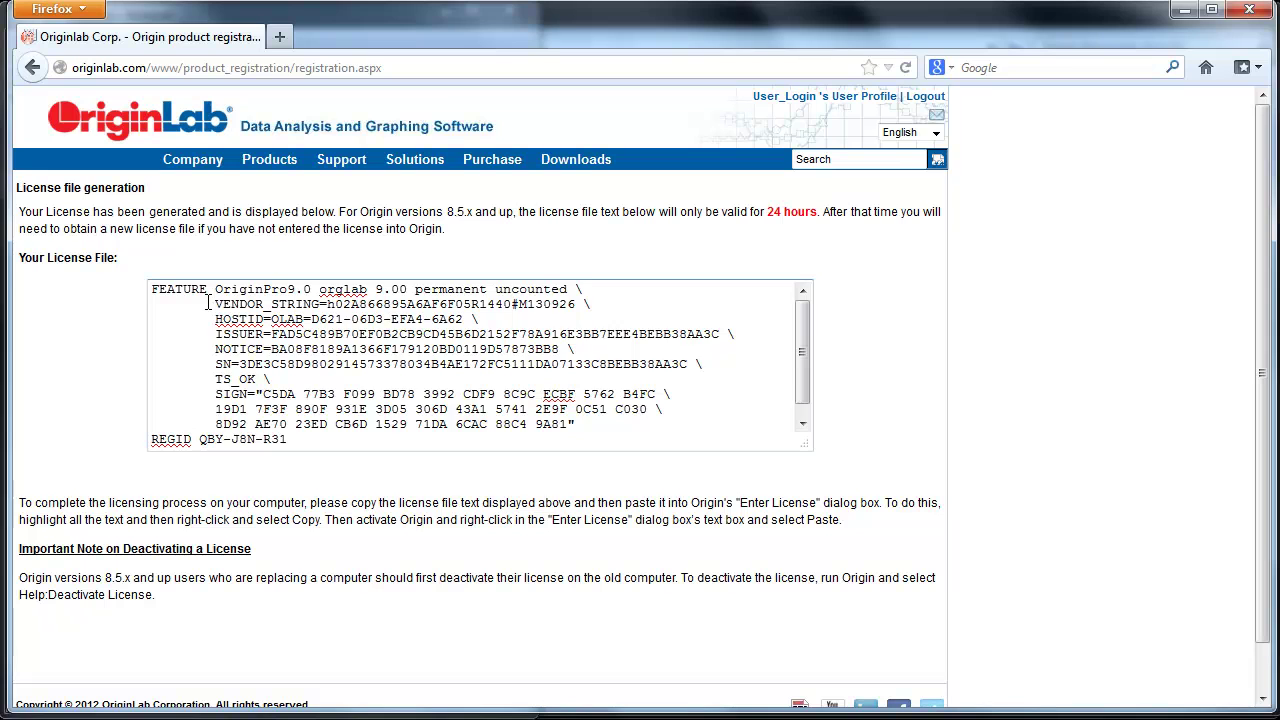
{"action": "key", "text": "ctrl+a"}
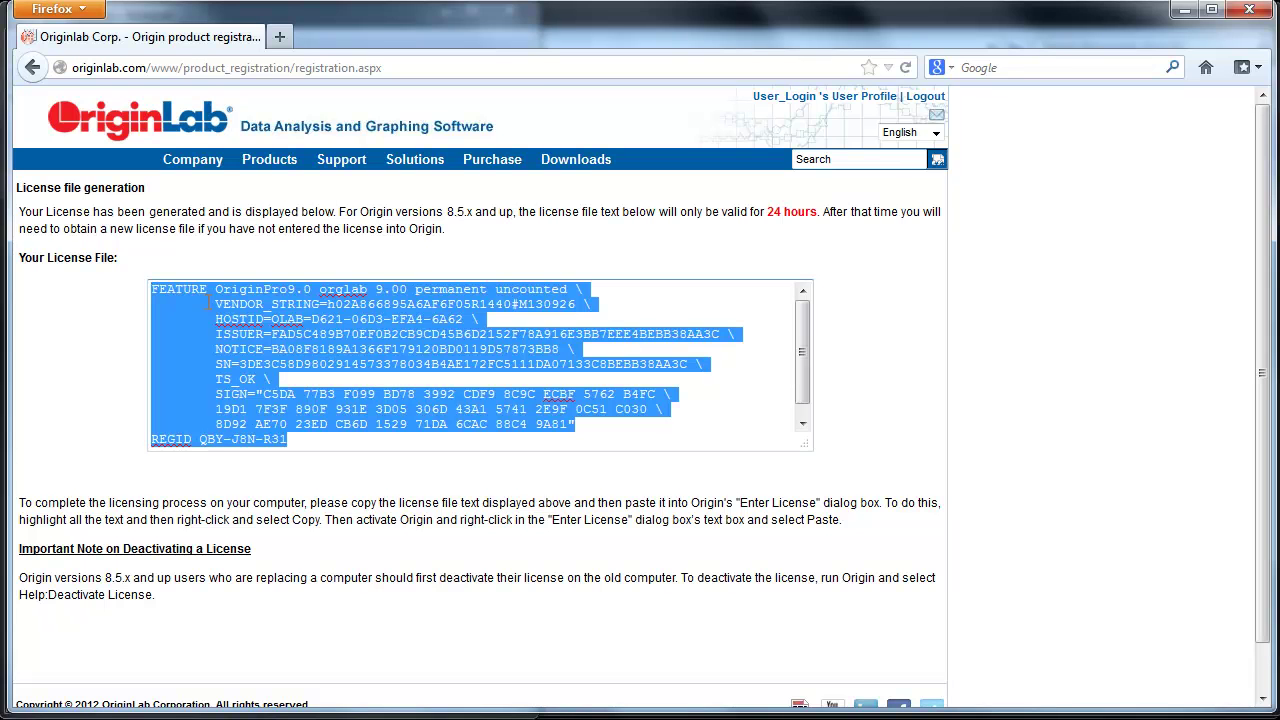
{"action": "key", "text": "alt+Tab"}
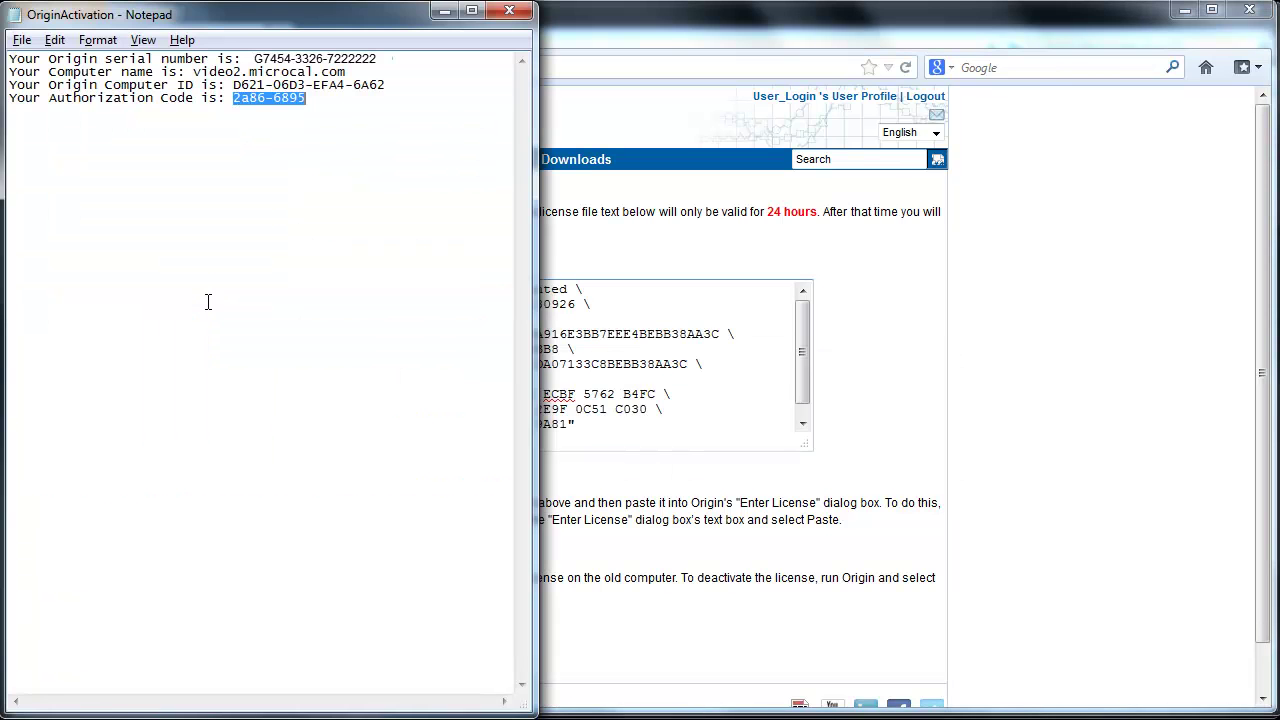
{"action": "key", "text": "ctrl+a"}
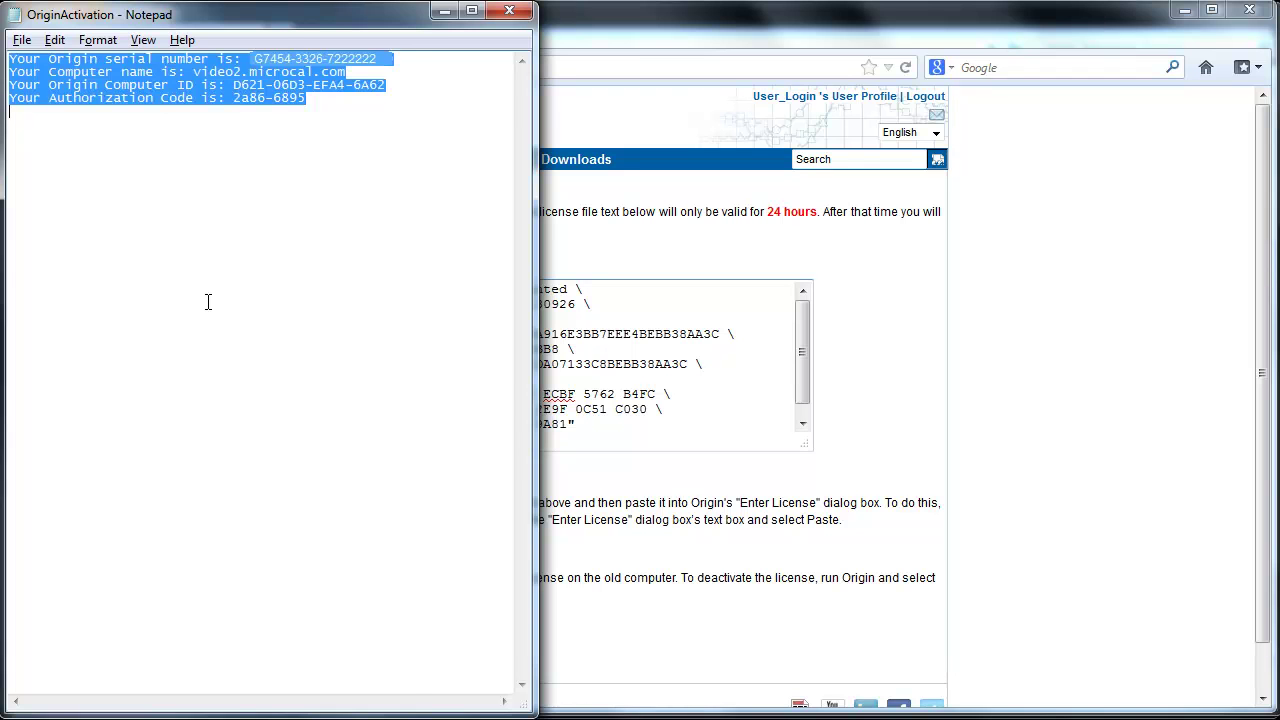
{"action": "key", "text": "ctrl+v"}
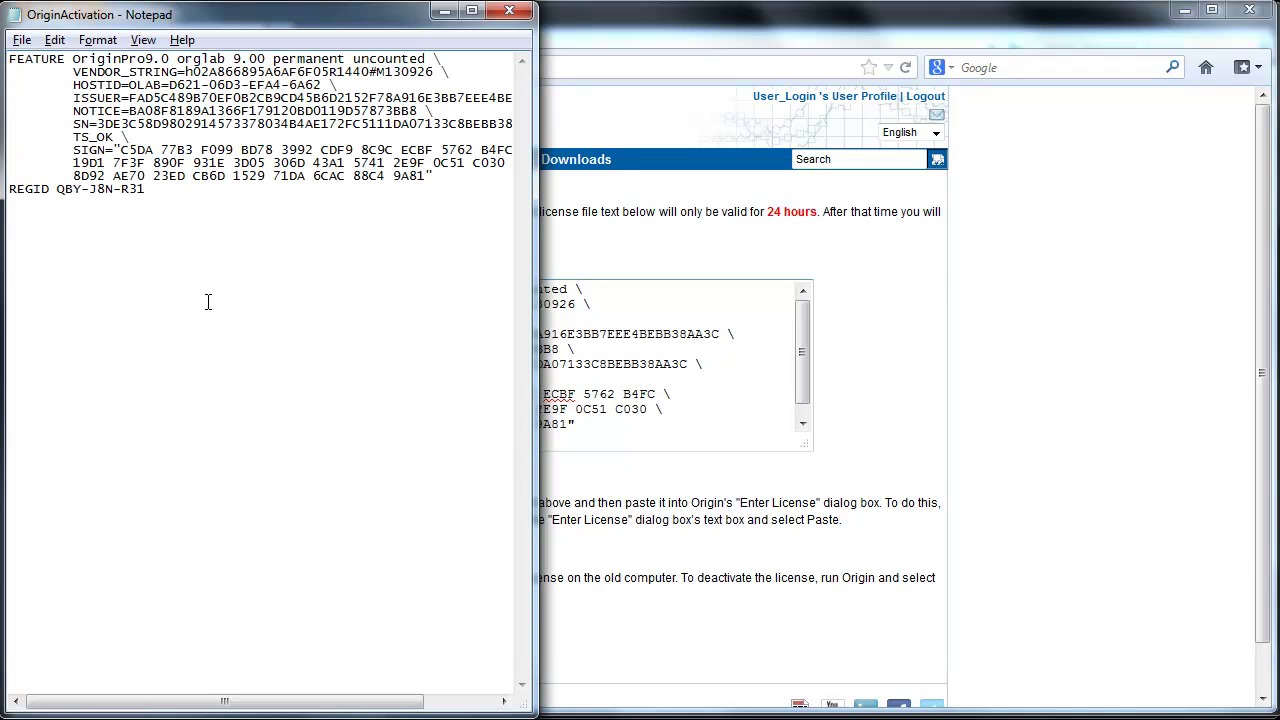
{"action": "left_click", "coordinate": [22, 40]}
- Save the license notes, go back to choose 'I have my license file or text already', then cancel
{"action": "left_click", "coordinate": [42, 108]}
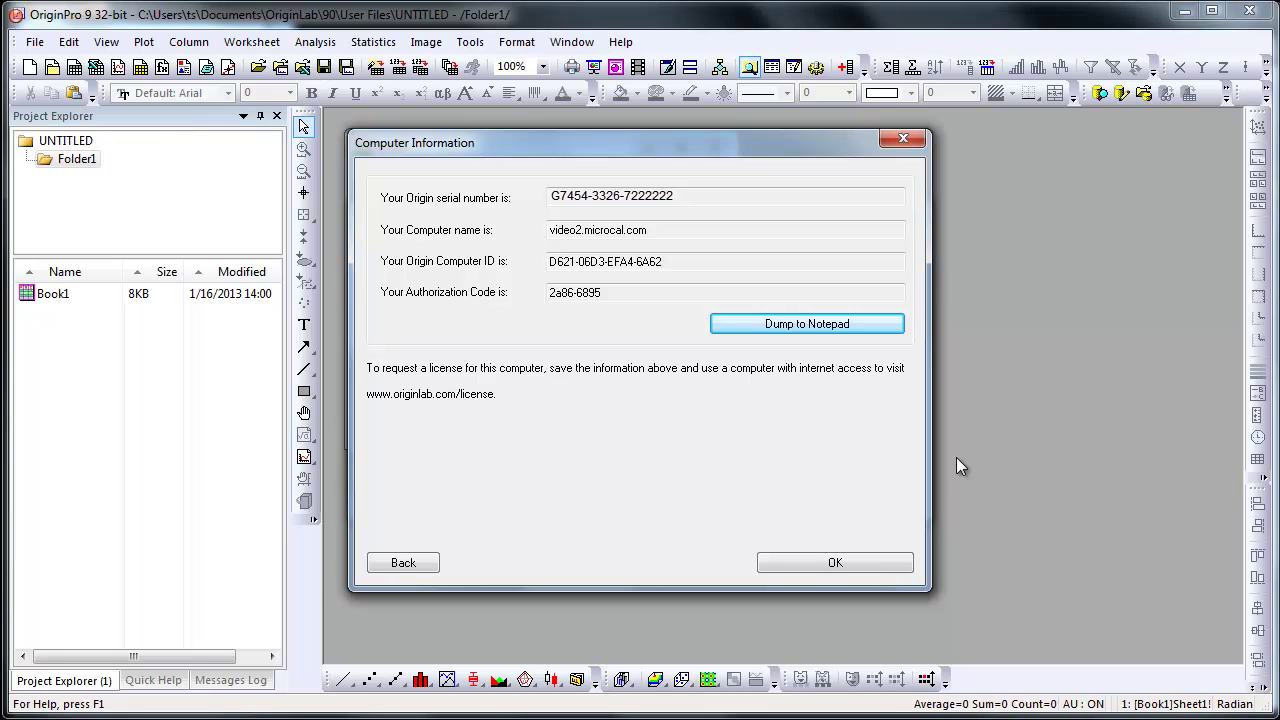
{"action": "left_click", "coordinate": [395, 563]}
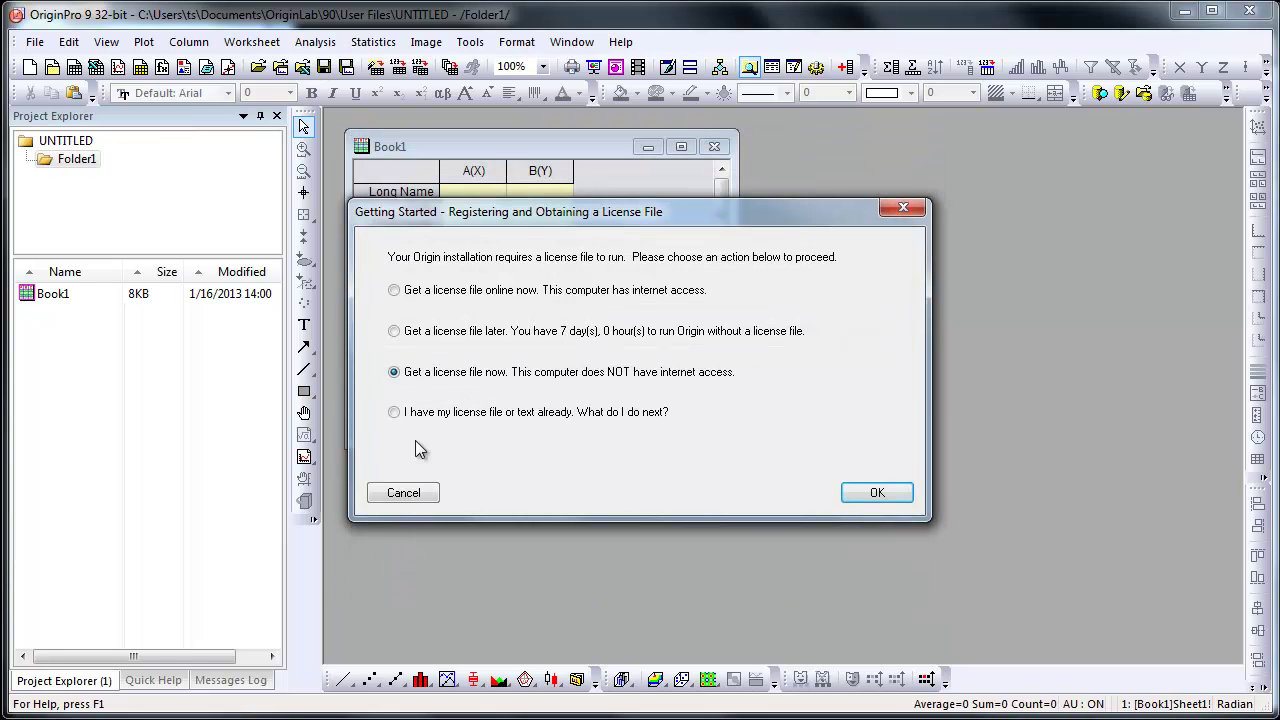
{"action": "left_click", "coordinate": [394, 414]}
{"action": "left_click", "coordinate": [400, 493]}
- Open Enter License via Help > About Origin, choosing 'I have my license file or text already'
{"action": "left_click", "coordinate": [760, 445]}
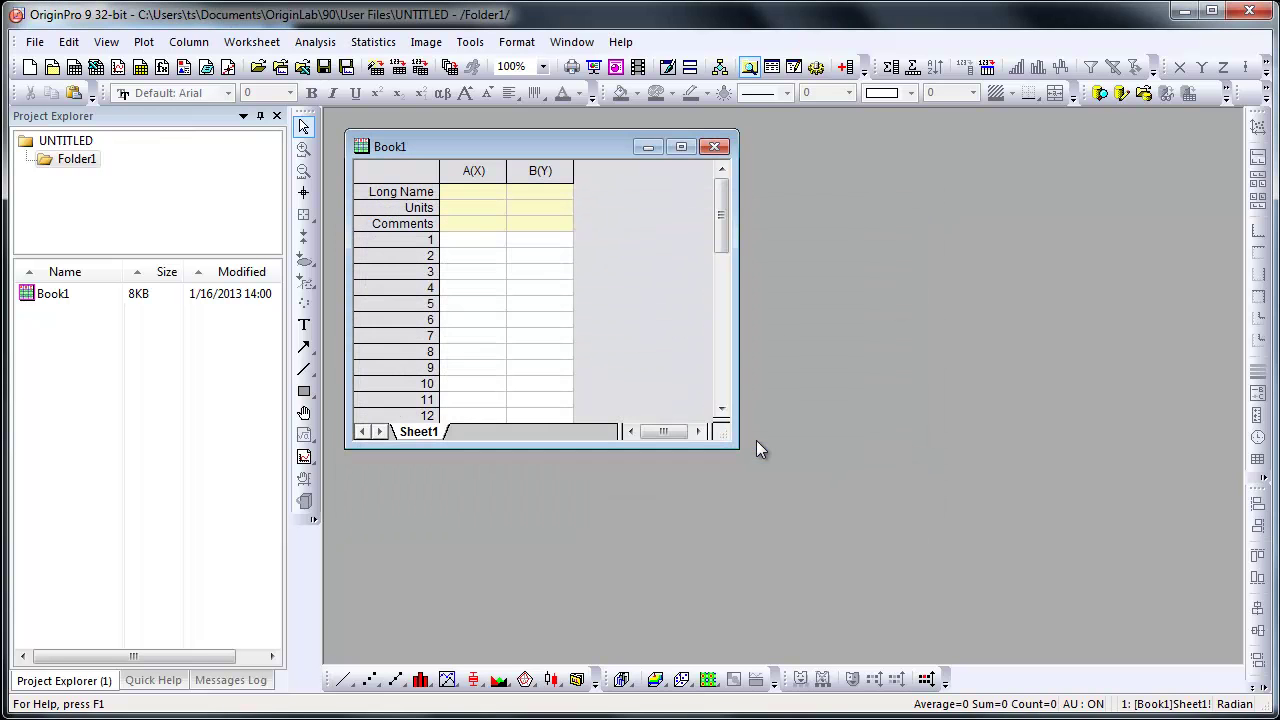
{"action": "left_click", "coordinate": [620, 42]}
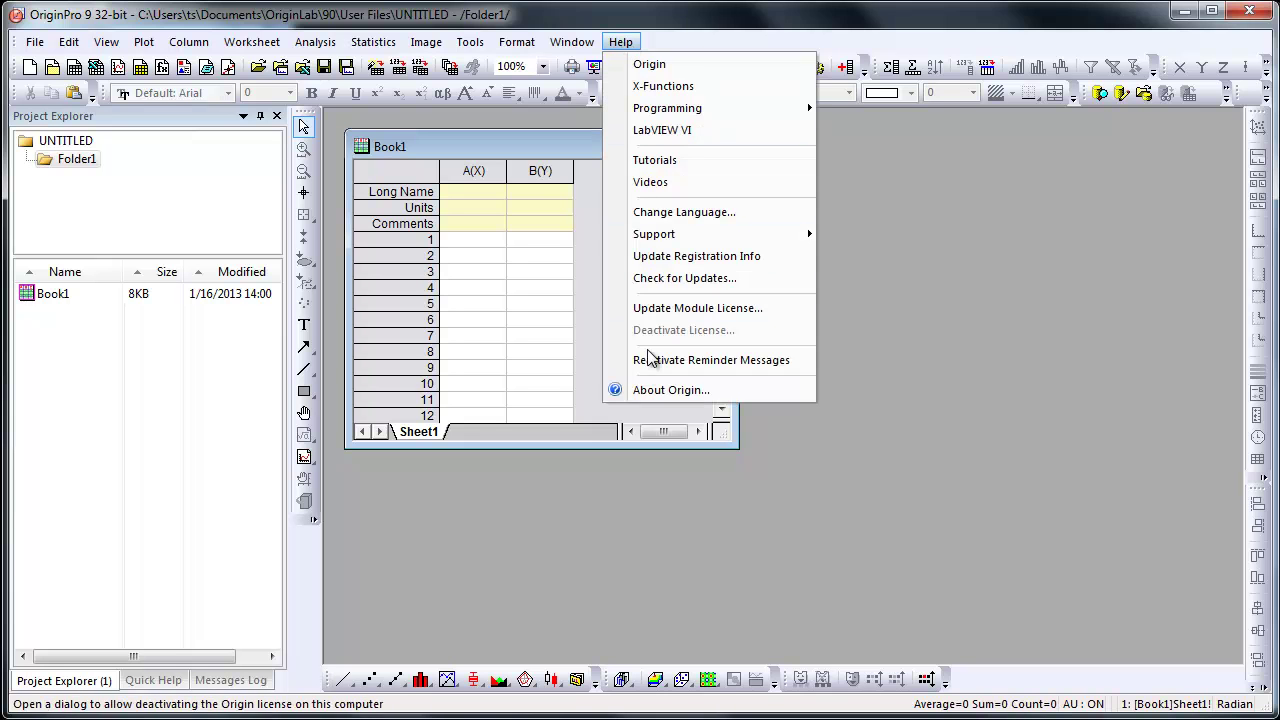
{"action": "left_click", "coordinate": [656, 392]}
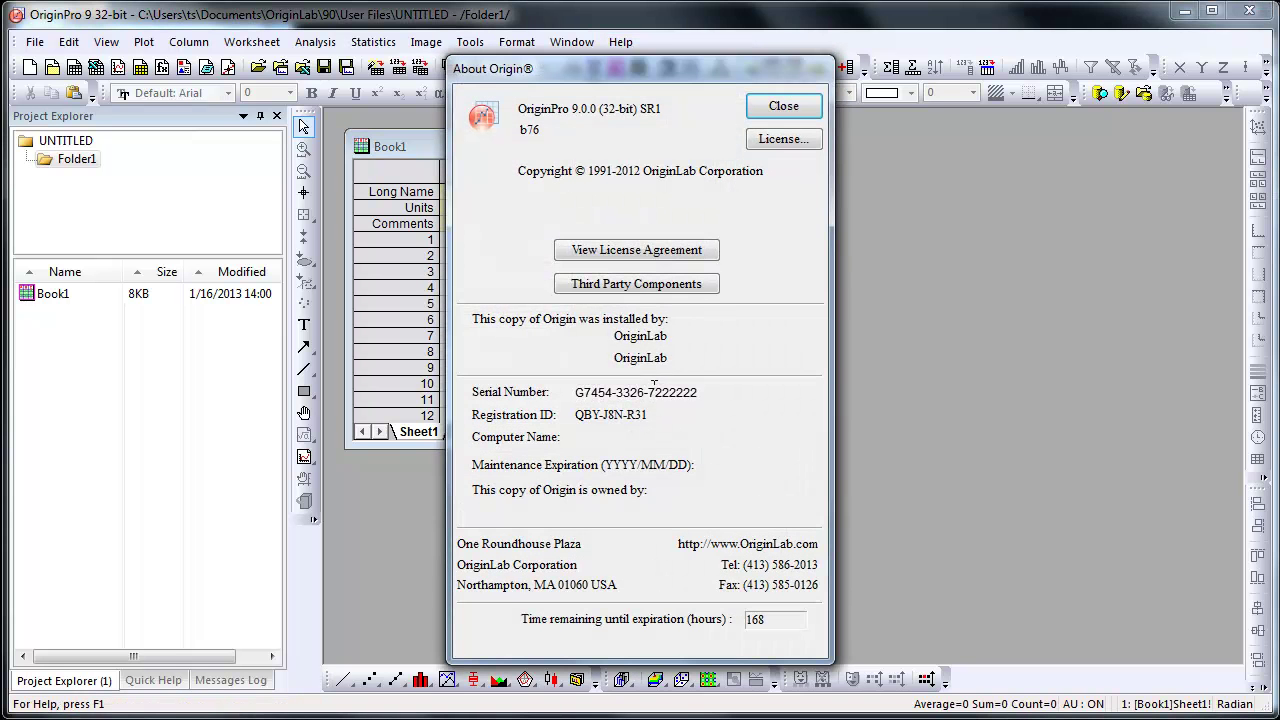
{"action": "left_click", "coordinate": [779, 141]}
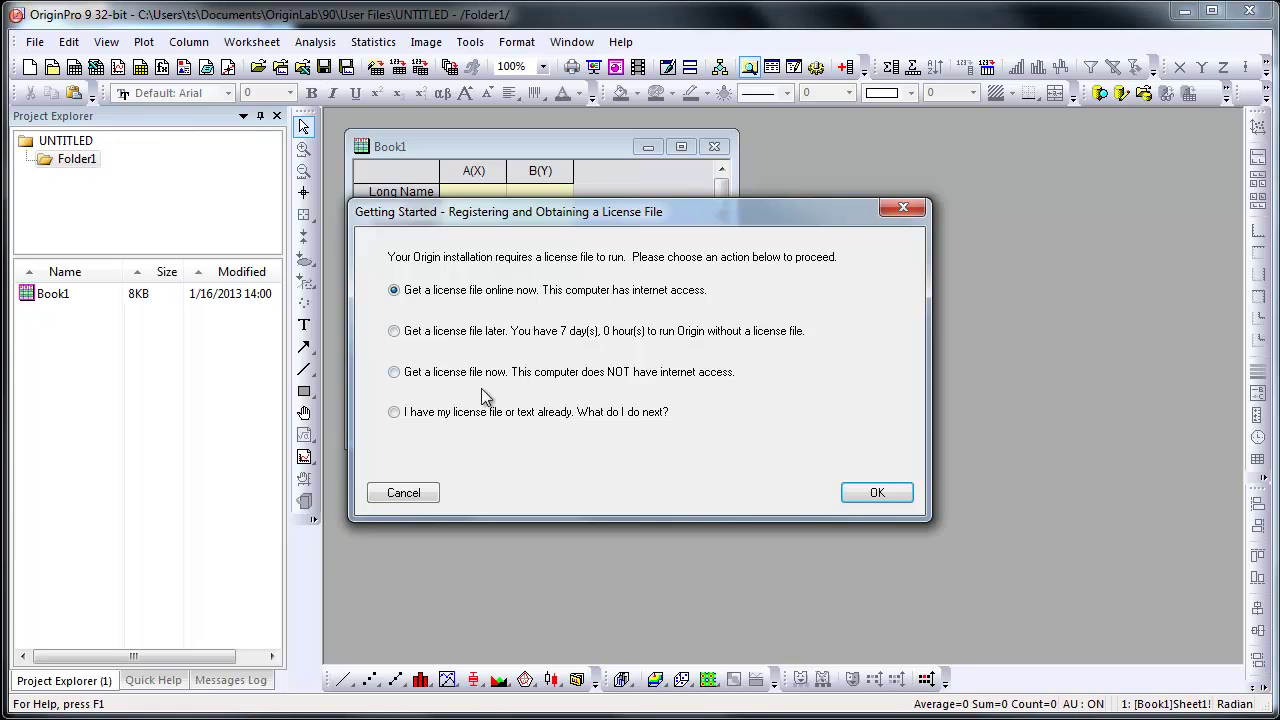
{"action": "left_click", "coordinate": [394, 414]}
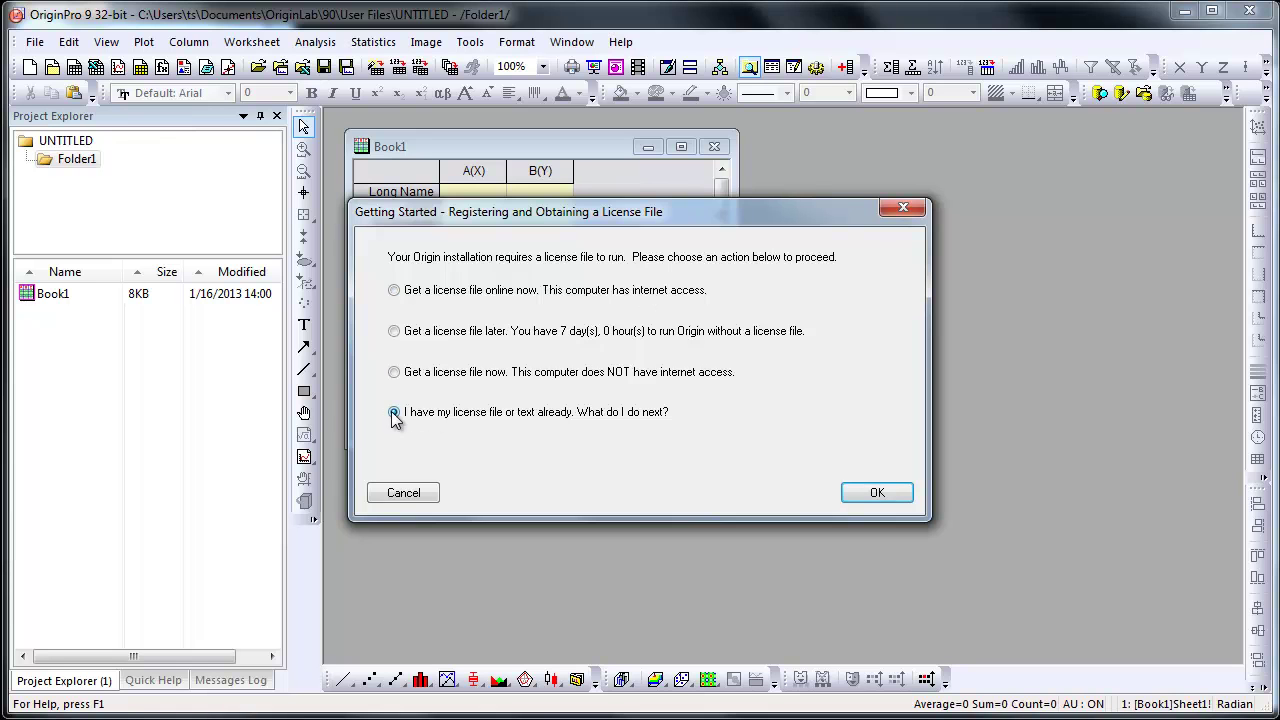
{"action": "left_click", "coordinate": [860, 500]}
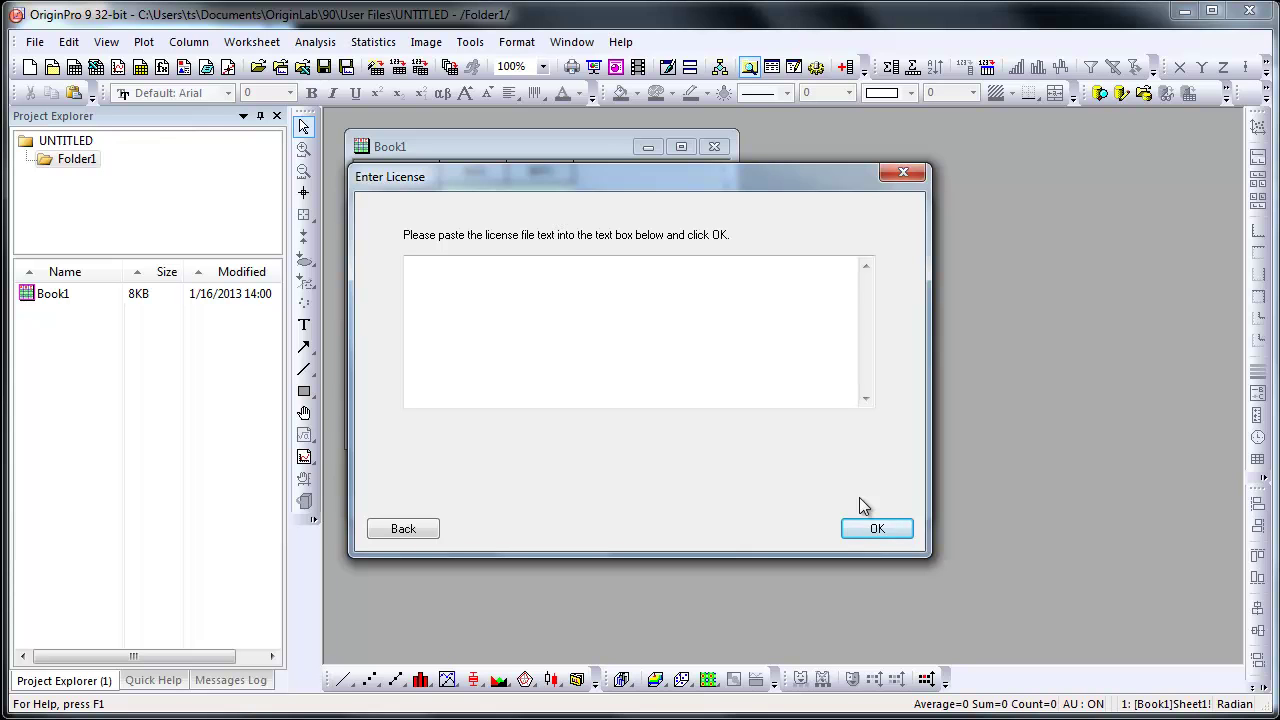
- Open the OriginActivation file on Removable Disk (K:) and select all its license text
{"action": "key", "text": "alt+Tab"}
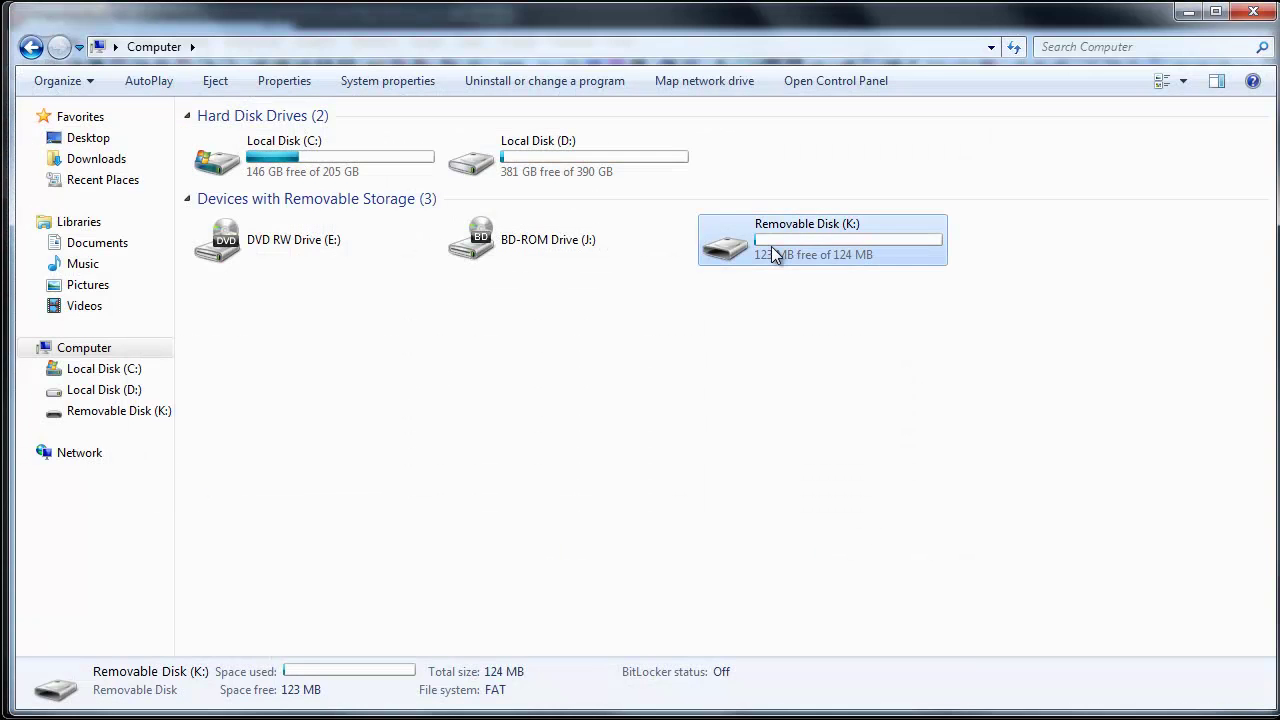
{"action": "double_click", "coordinate": [771, 246]}
{"action": "double_click", "coordinate": [265, 139]}
{"action": "key", "text": "ctrl+a"}
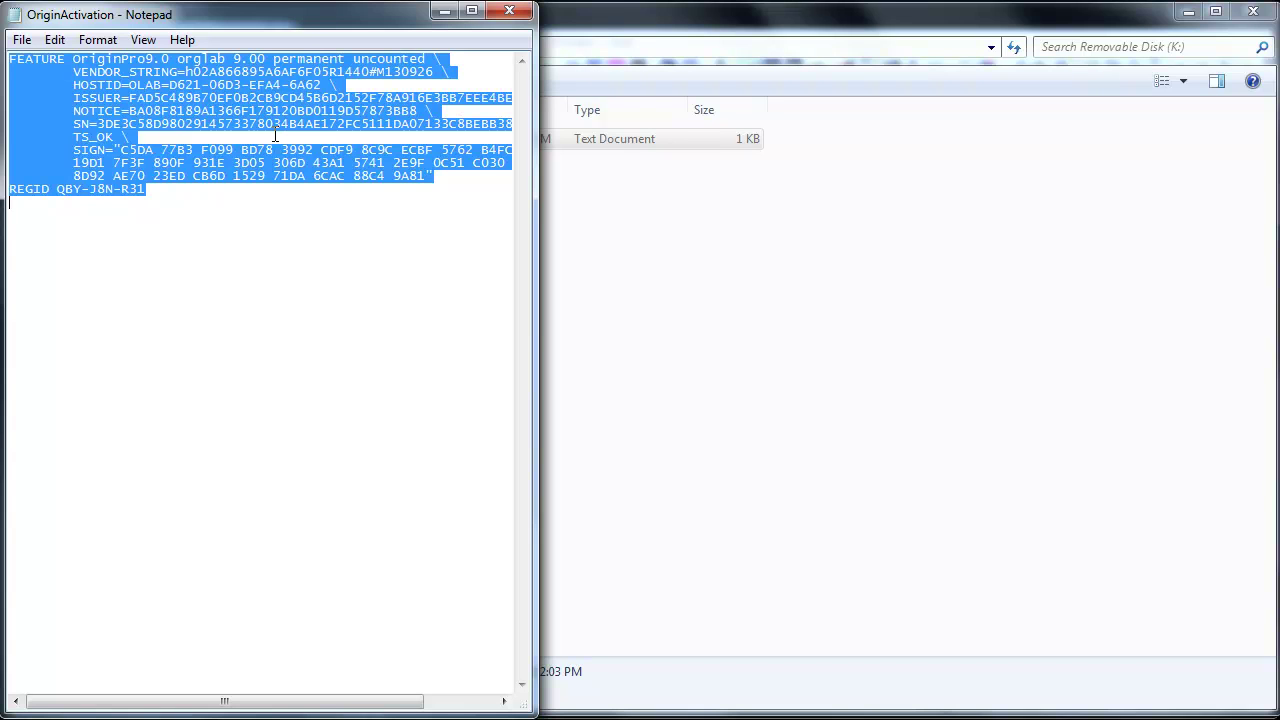
- Paste the OriginActivation license text into Enter License, submit, and dismiss the update confirmation
{"action": "key", "text": "alt+Tab"}
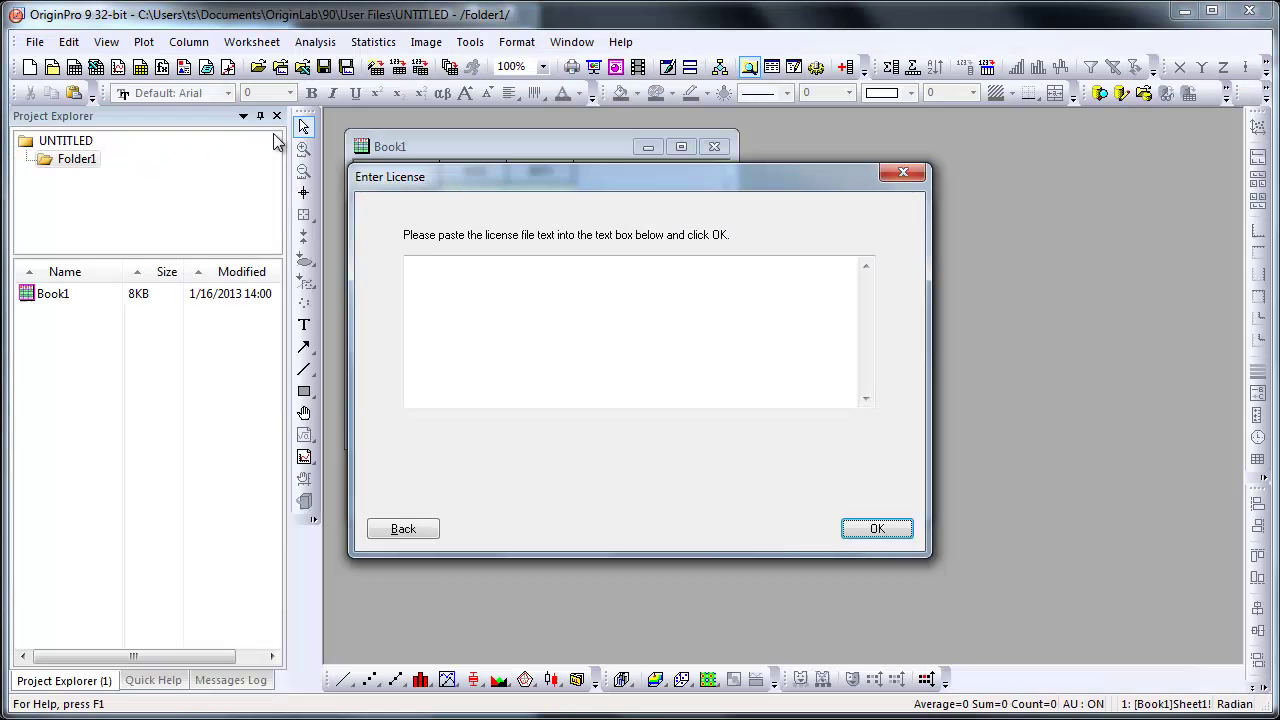
{"action": "left_click", "coordinate": [456, 278]}
{"action": "key", "text": "ctrl+v"}
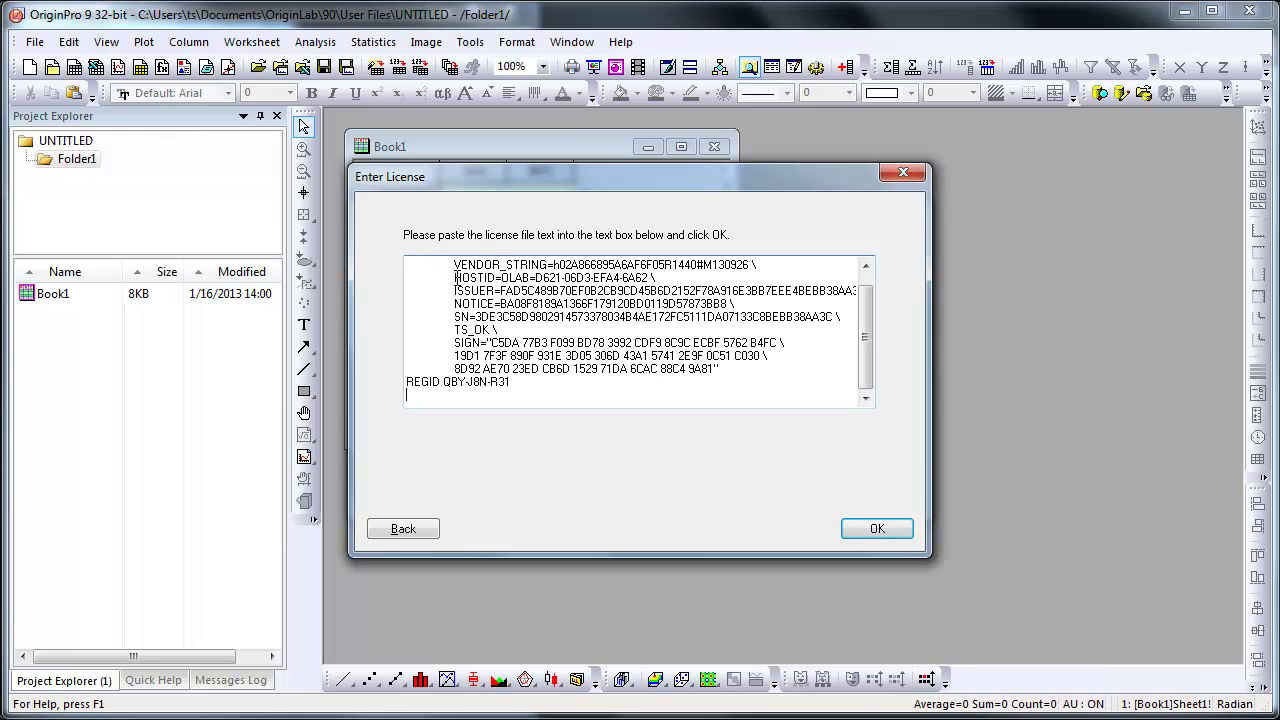
{"action": "left_click", "coordinate": [879, 529]}
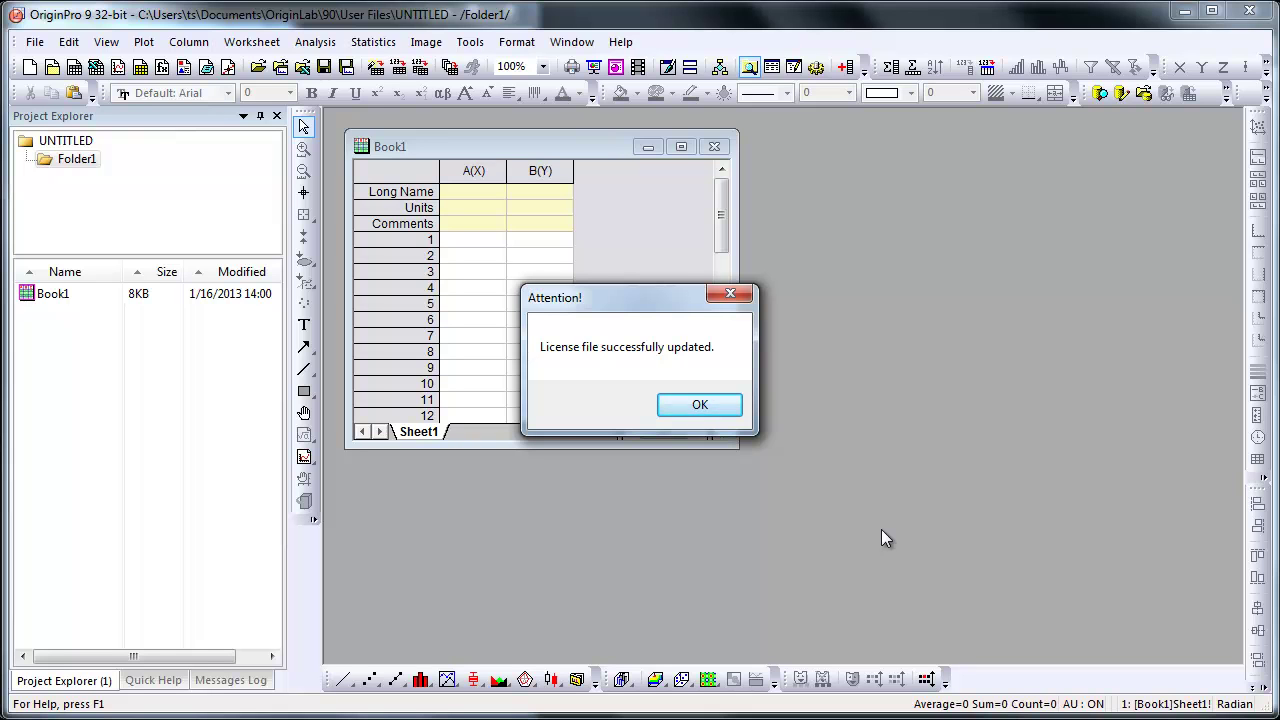
{"action": "left_click", "coordinate": [734, 407]}
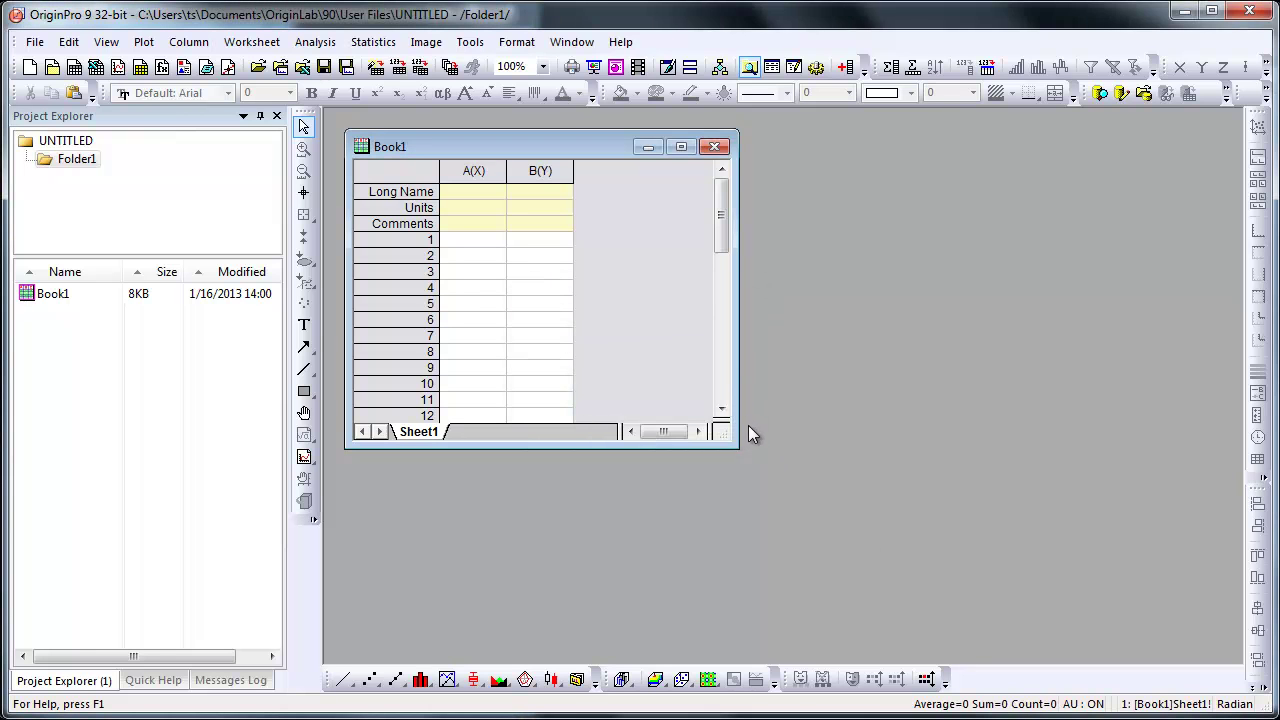